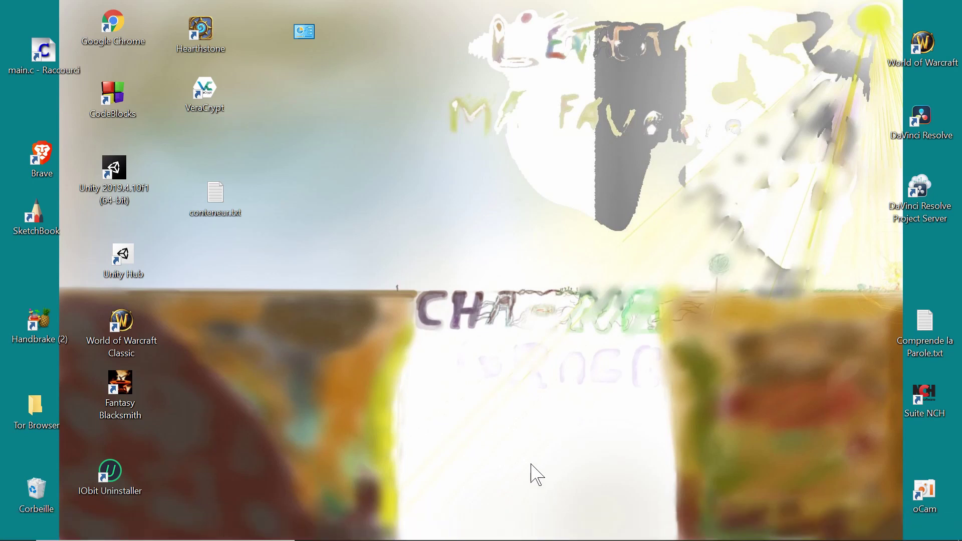
# Bring the Brave window showing veracrypt.fr/en/Home.html to the front.
pyautogui.moveTo(462, 527)
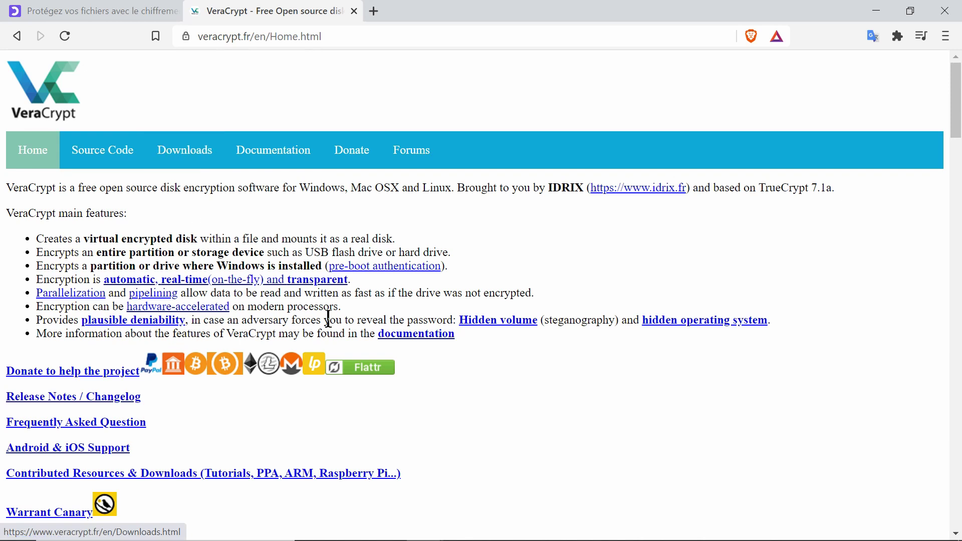
# Go to the Downloads page and browse the version 1.24 installer links.
pyautogui.scroll(-4, 341, 326)
pyautogui.scroll(4, 331, 320)
pyautogui.click(194, 161)
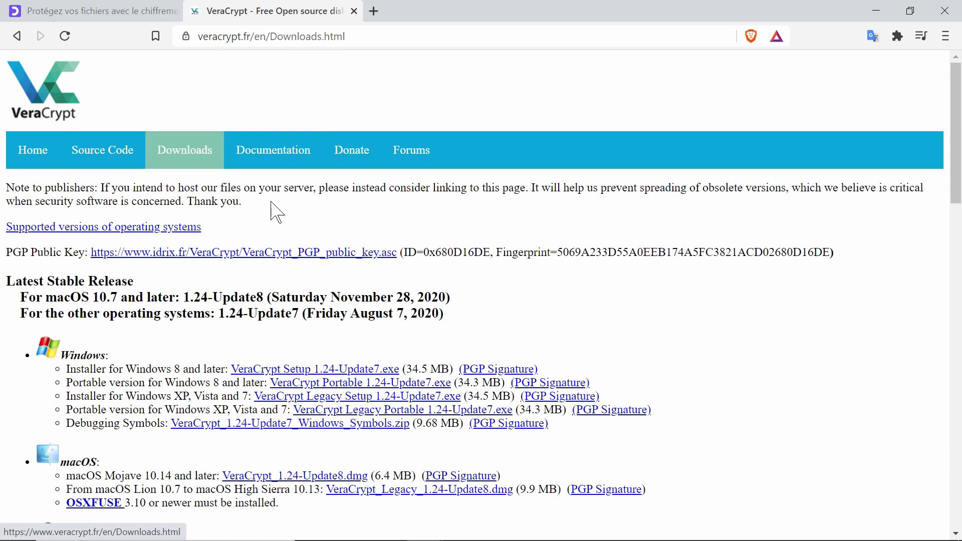
pyautogui.scroll(-1, 459, 316)
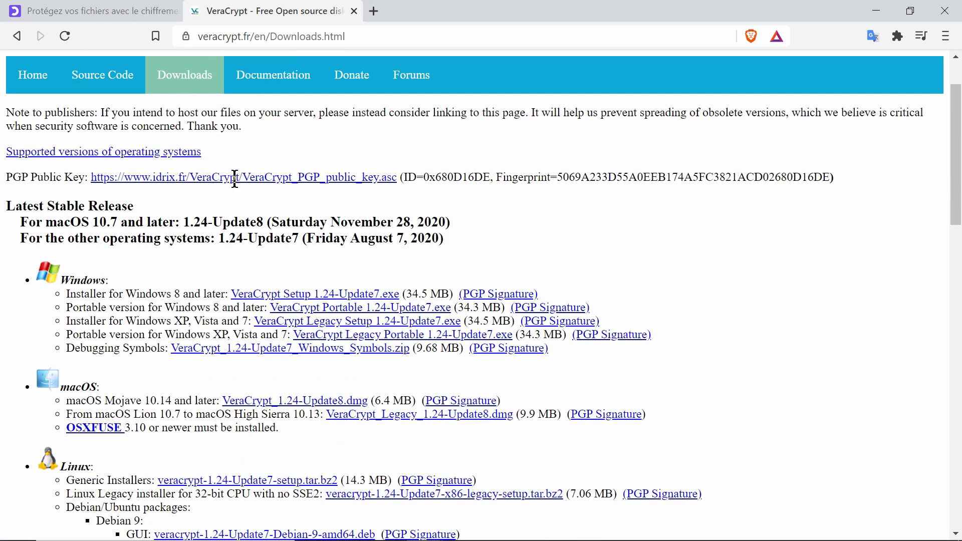
pyautogui.scroll(-1, 250, 386)
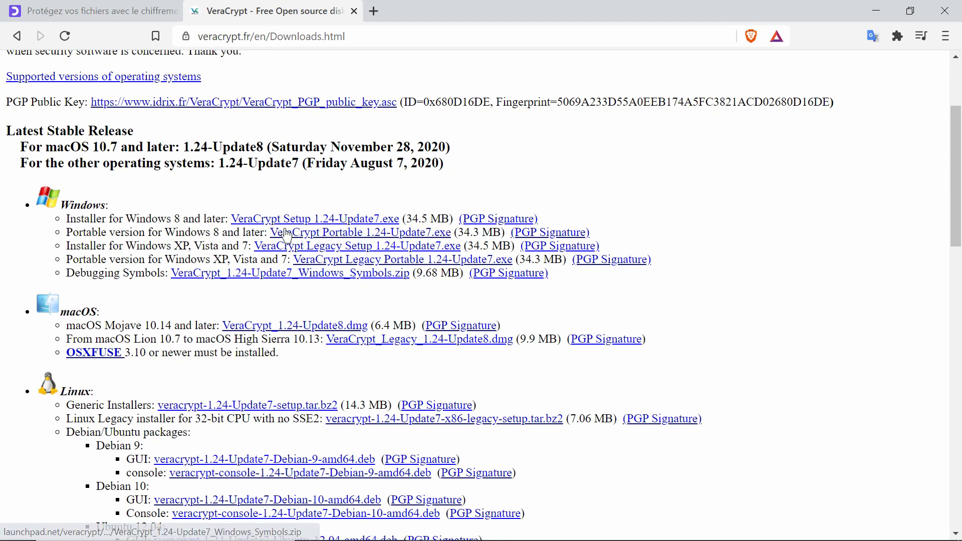
pyautogui.scroll(1, 357, 342)
pyautogui.scroll(3, 357, 343)
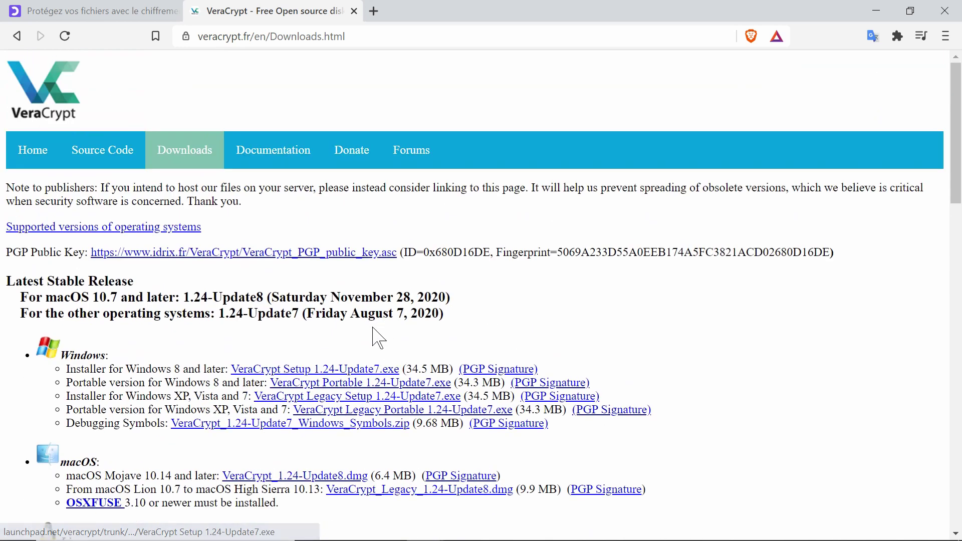
pyautogui.scroll(-3, 350, 361)
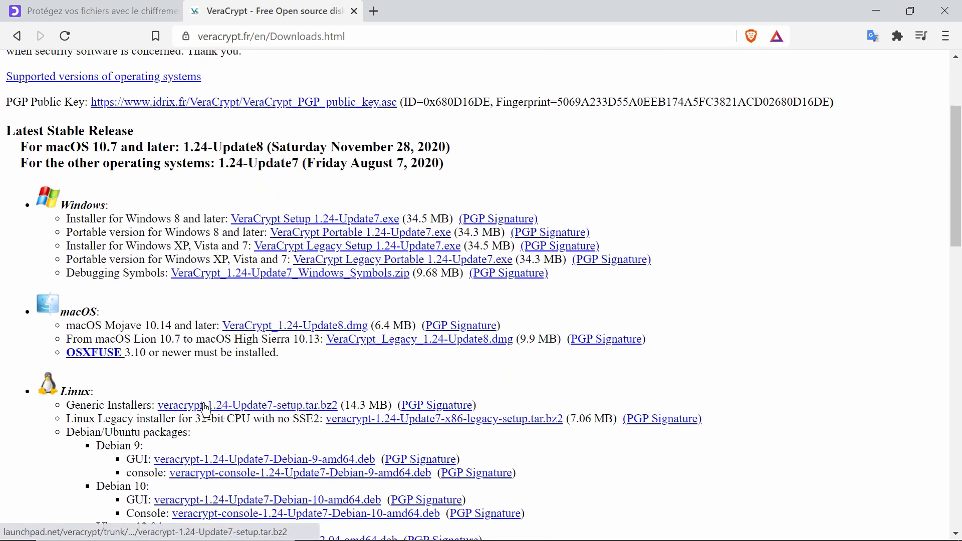
pyautogui.scroll(3, 318, 395)
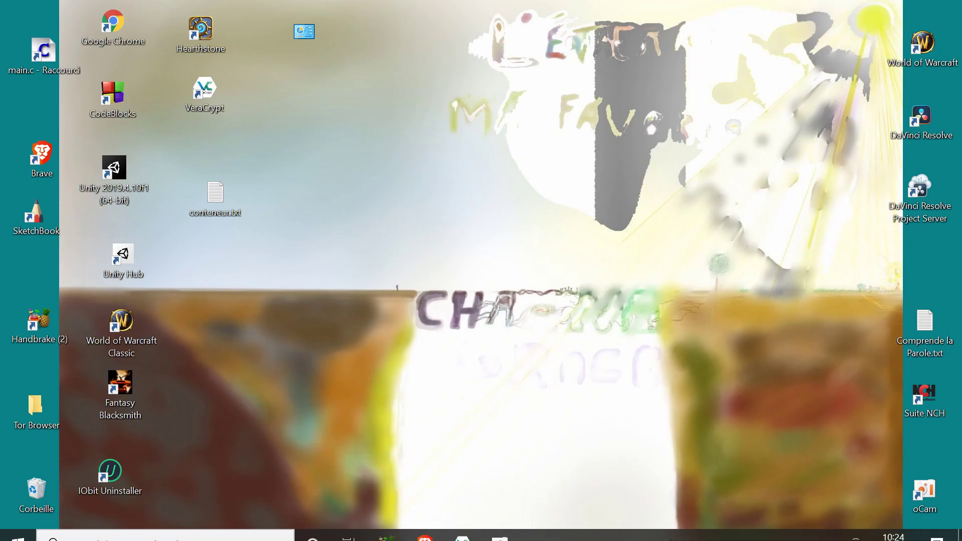
# Minimize Brave, restore and reposition VeraCrypt, and launch Créer un volume.
pyautogui.click(877, 11)
pyautogui.click(463, 528)
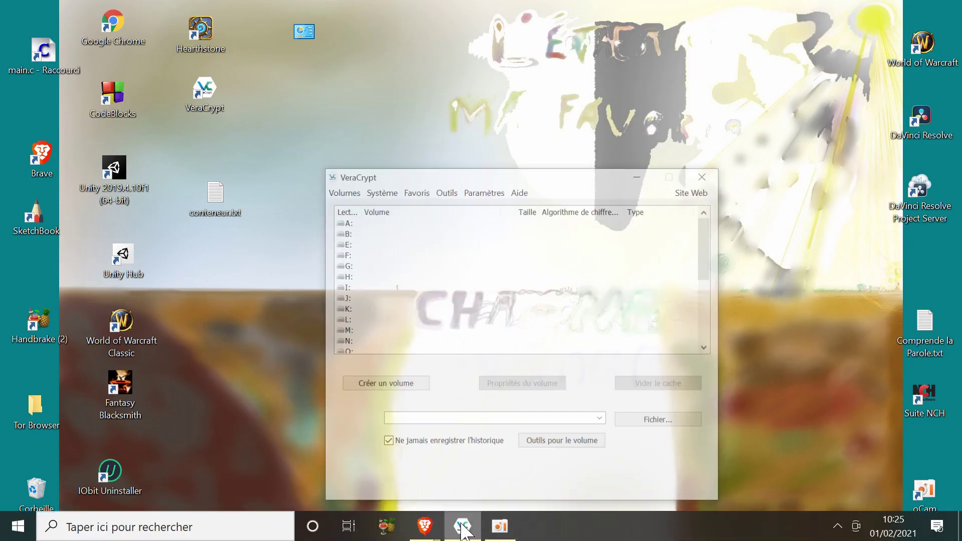
pyautogui.moveTo(474, 142); pyautogui.dragTo(457, 109)
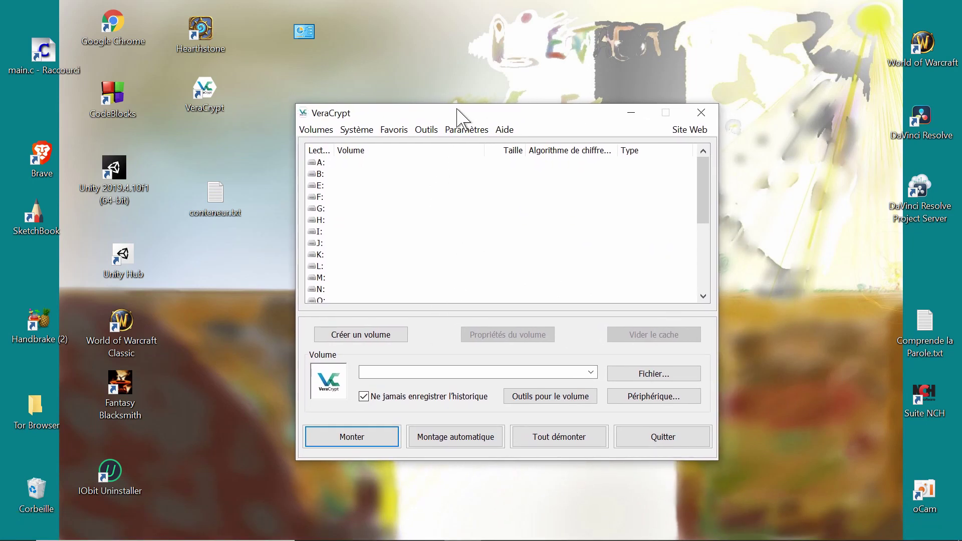
pyautogui.click(361, 336)
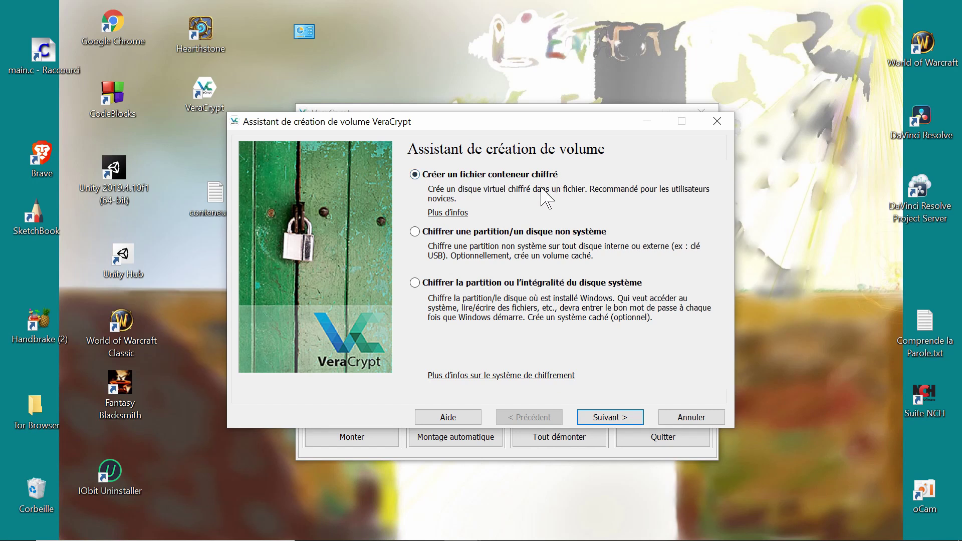
# Choose a standard encrypted file container and bring up the Fichier... location dialog.
pyautogui.click(599, 424)
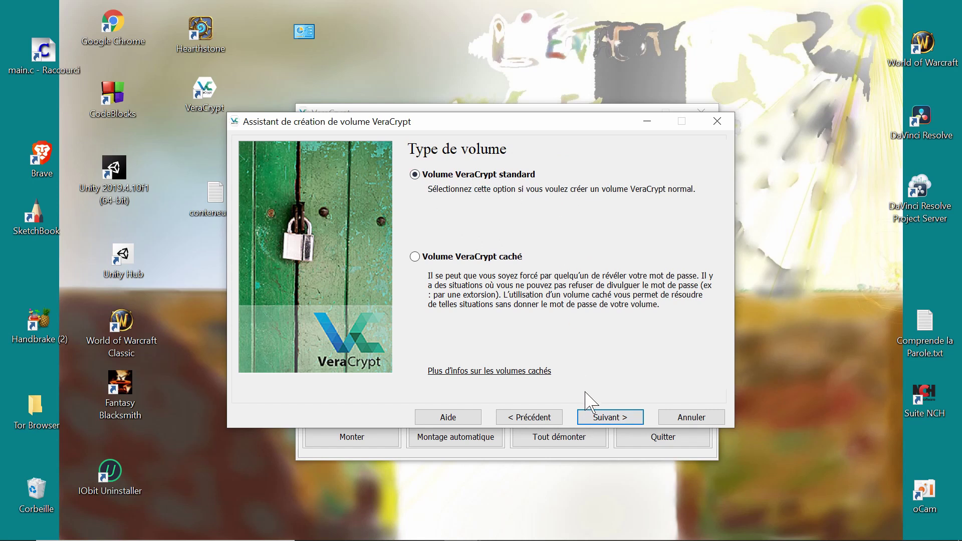
pyautogui.click(606, 420)
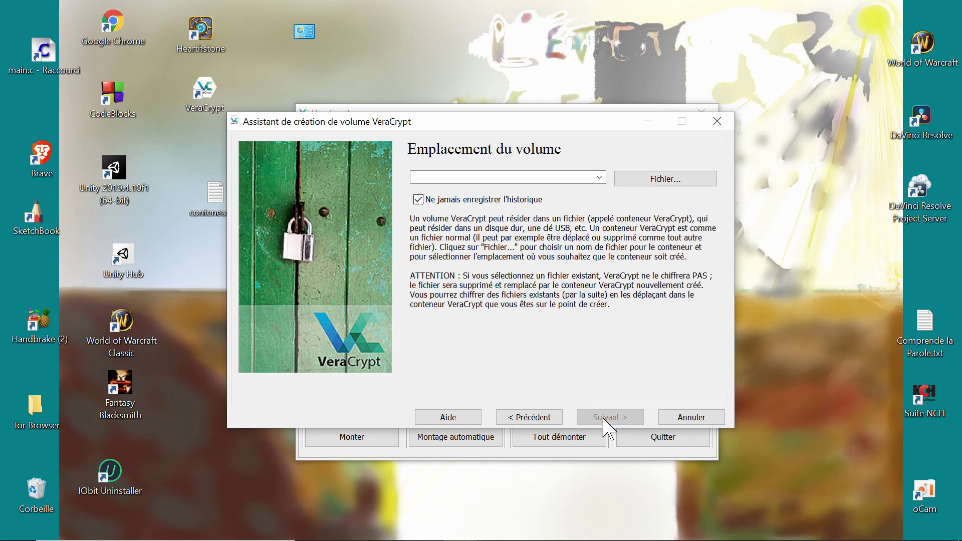
pyautogui.click(598, 178)
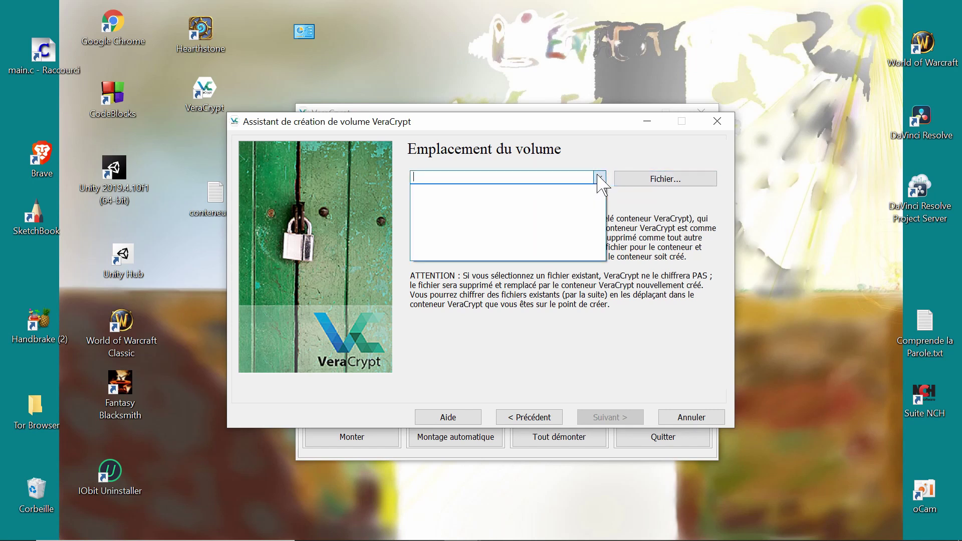
pyautogui.click(599, 178)
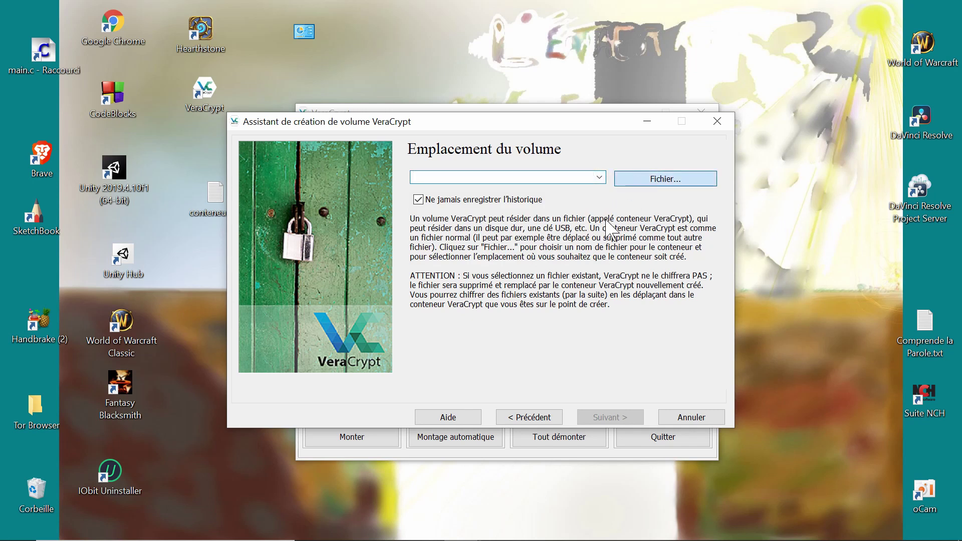
pyautogui.press('Return')
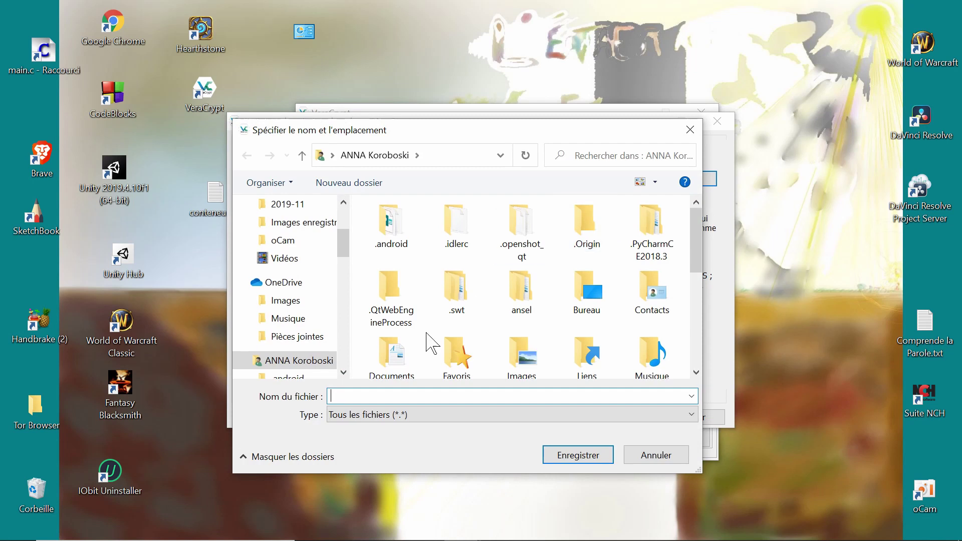
# Save the container file as 'conteneur' in the Bureau (Desktop) folder.
pyautogui.moveTo(344, 236); pyautogui.dragTo(344, 210)
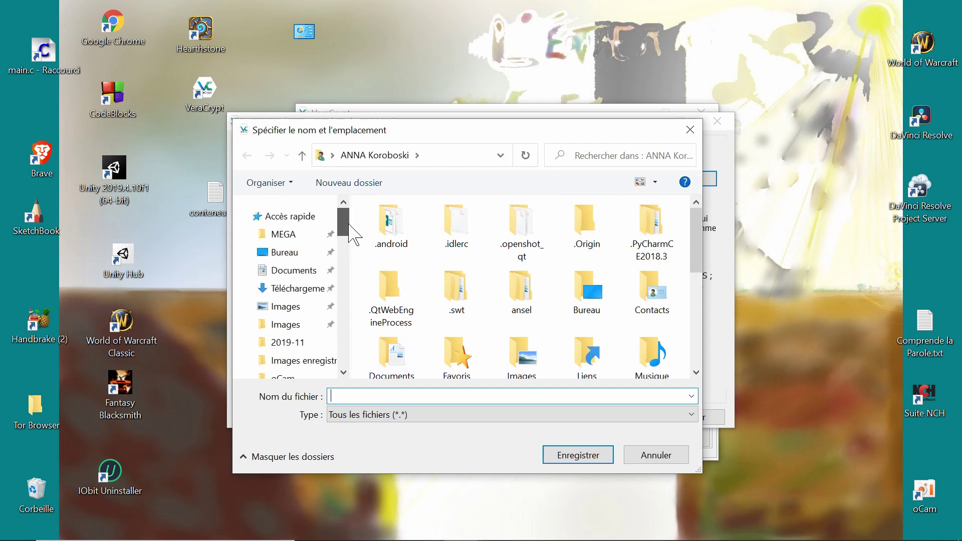
pyautogui.click(284, 252)
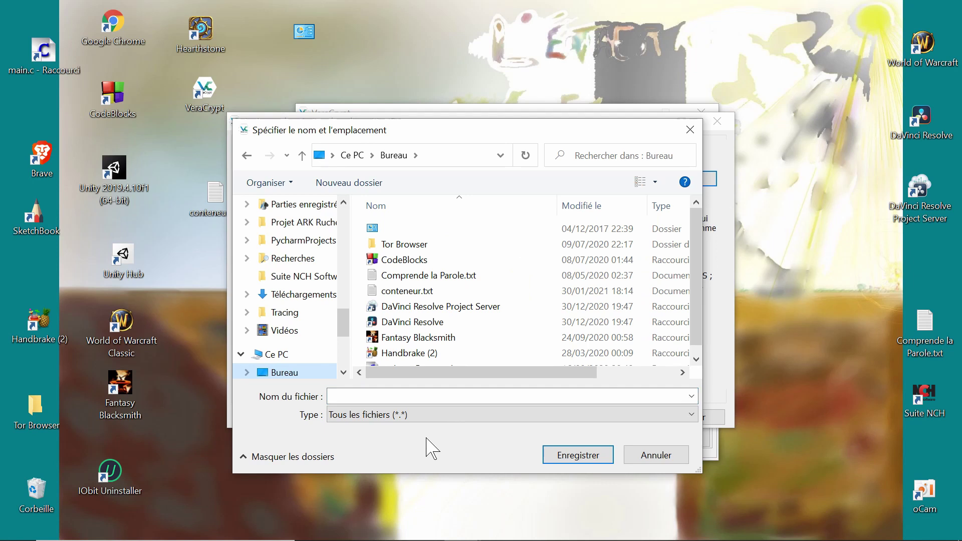
pyautogui.click(422, 397)
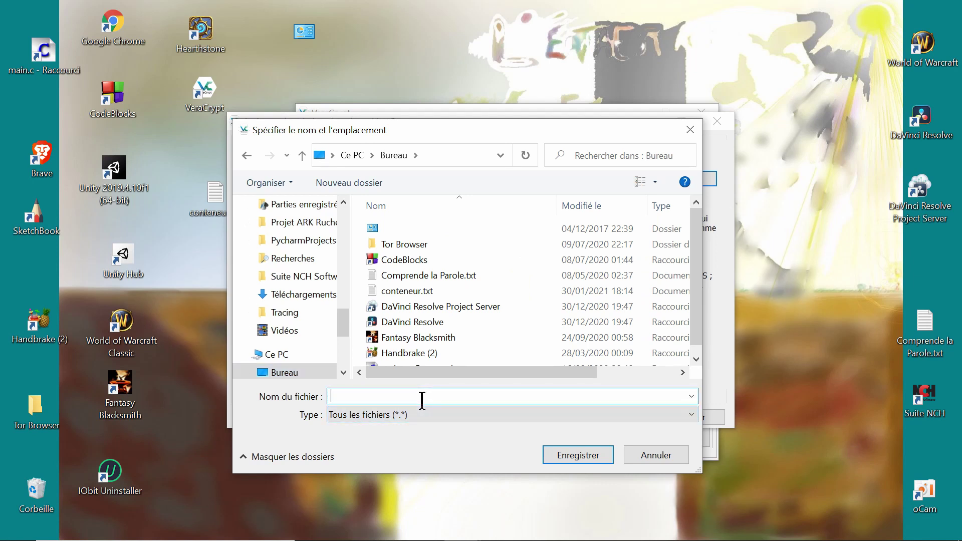
pyautogui.write('contene')
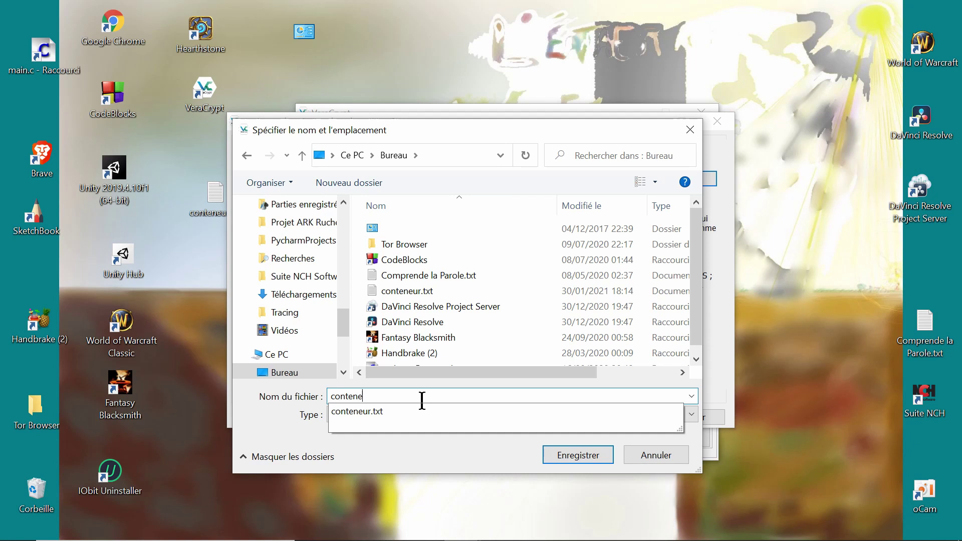
pyautogui.write('ur')
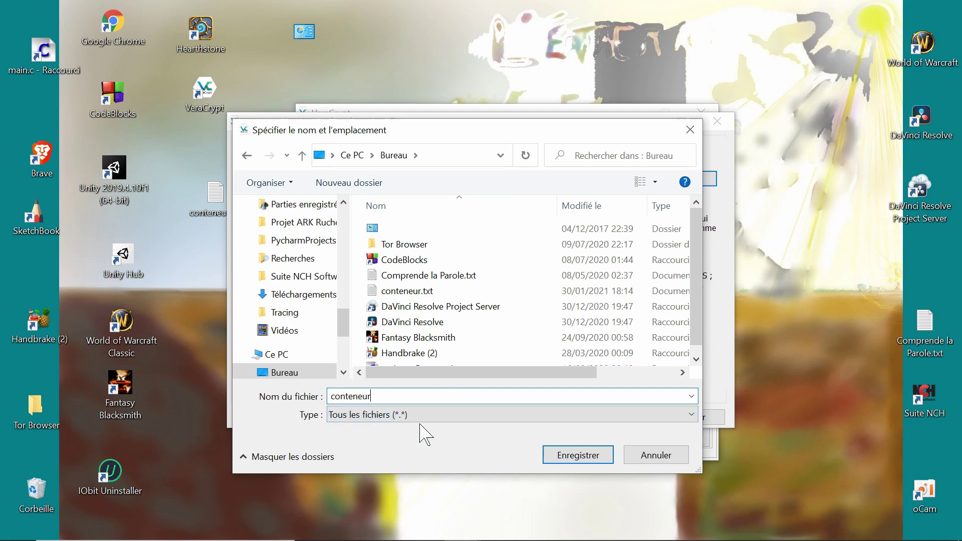
pyautogui.click(577, 457)
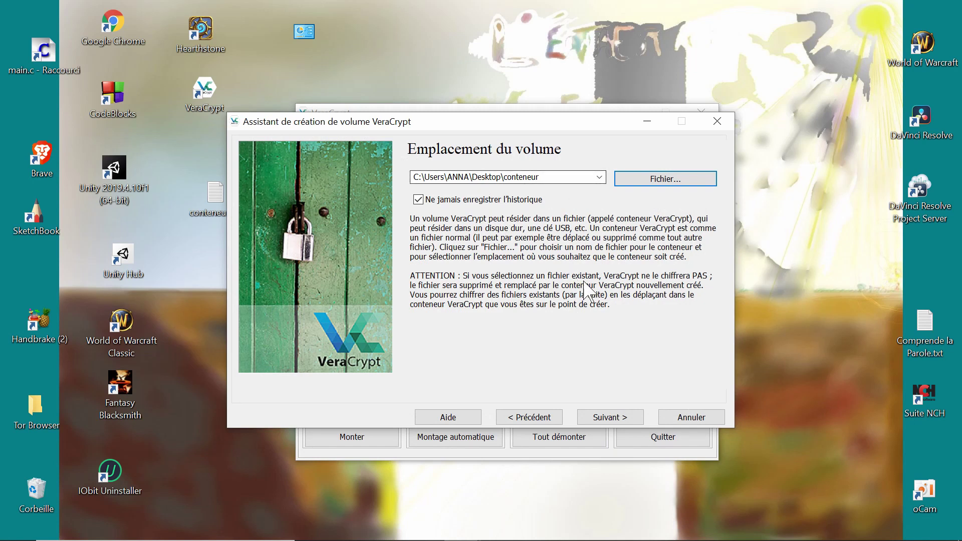
# Keep AES as the encryption algorithm and SHA-512 as the hash algorithm.
pyautogui.click(622, 421)
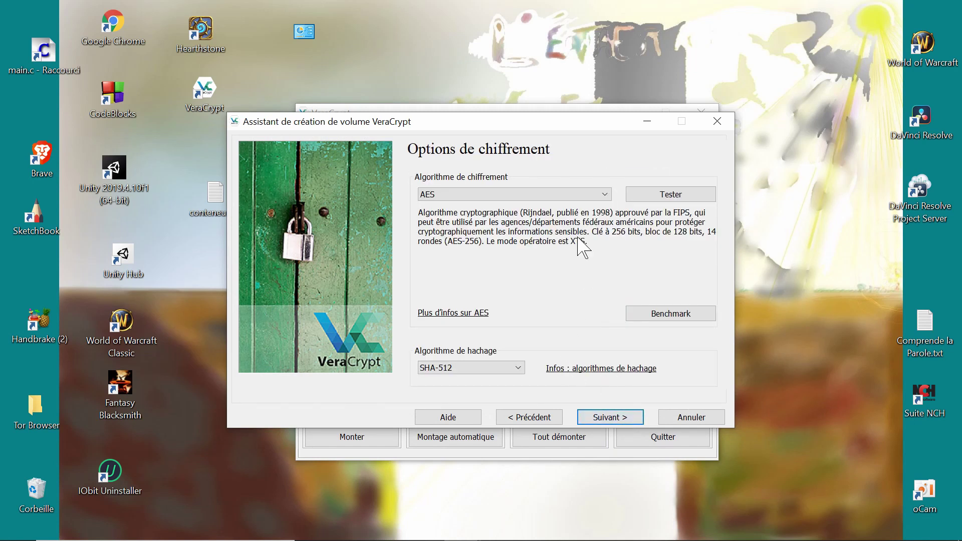
pyautogui.click(601, 195)
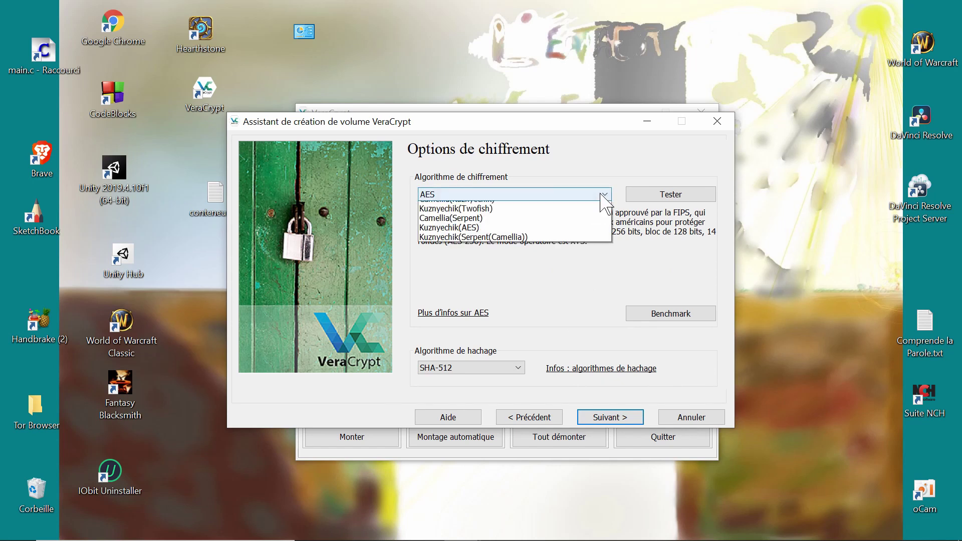
pyautogui.click(449, 207)
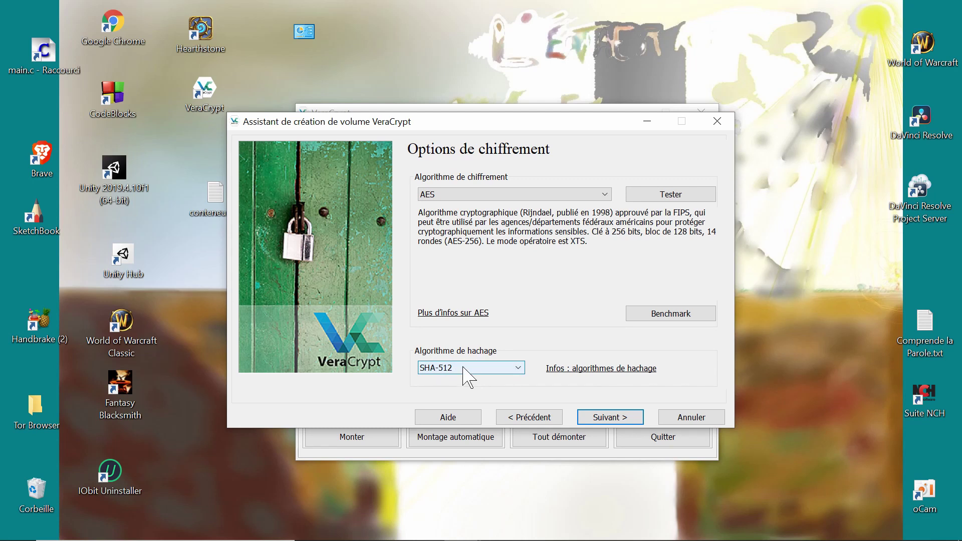
pyautogui.click(491, 367)
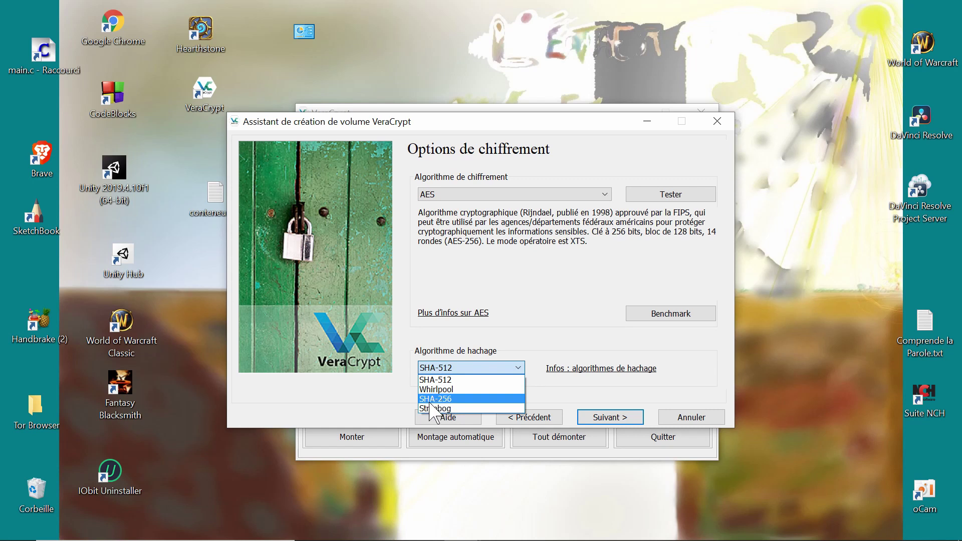
pyautogui.click(479, 380)
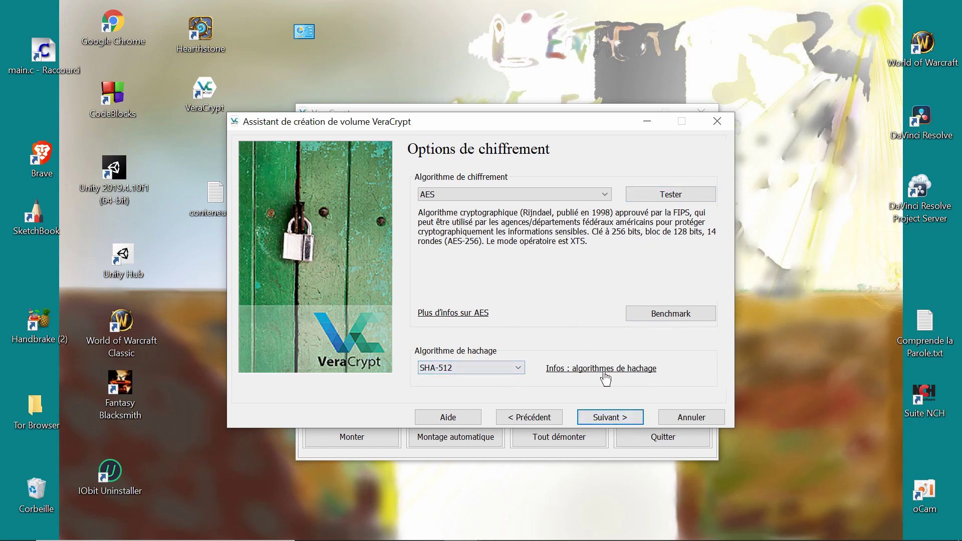
pyautogui.click(613, 417)
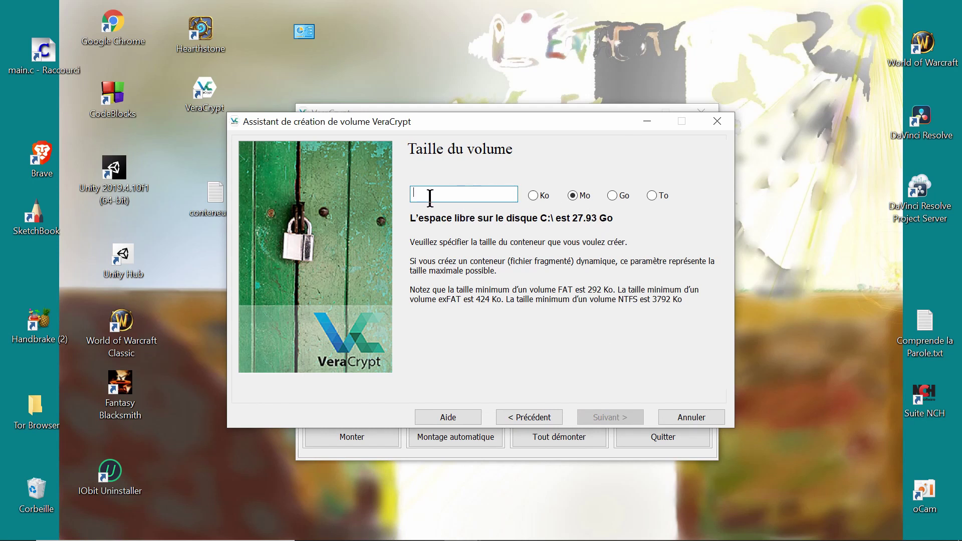
# Set the volume size to 30 with the Mo unit selected.
pyautogui.click(535, 197)
pyautogui.click(572, 195)
pyautogui.click(612, 196)
pyautogui.click(572, 195)
pyautogui.click(476, 195)
pyautogui.write('30')
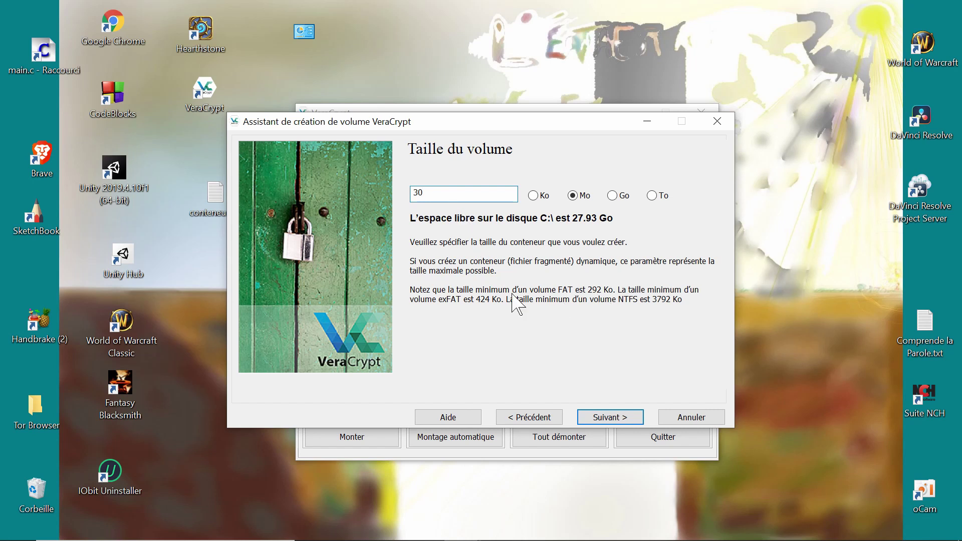
pyautogui.click(610, 422)
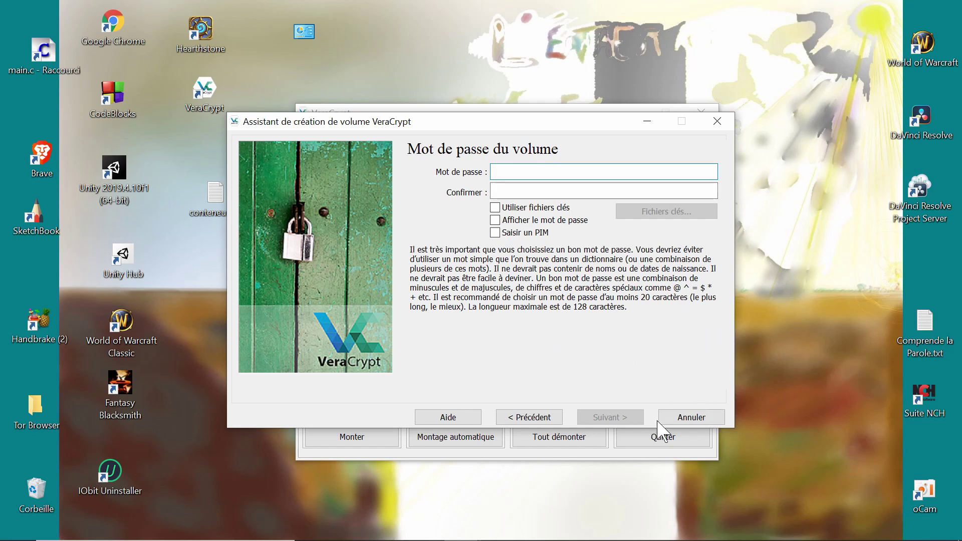
# Paste the volume password into both password fields and accept the short-password warning.
pyautogui.hotkey('ctrl', 'v')
pyautogui.press('Tab')
pyautogui.hotkey('ctrl', 'v')
pyautogui.click(622, 425)
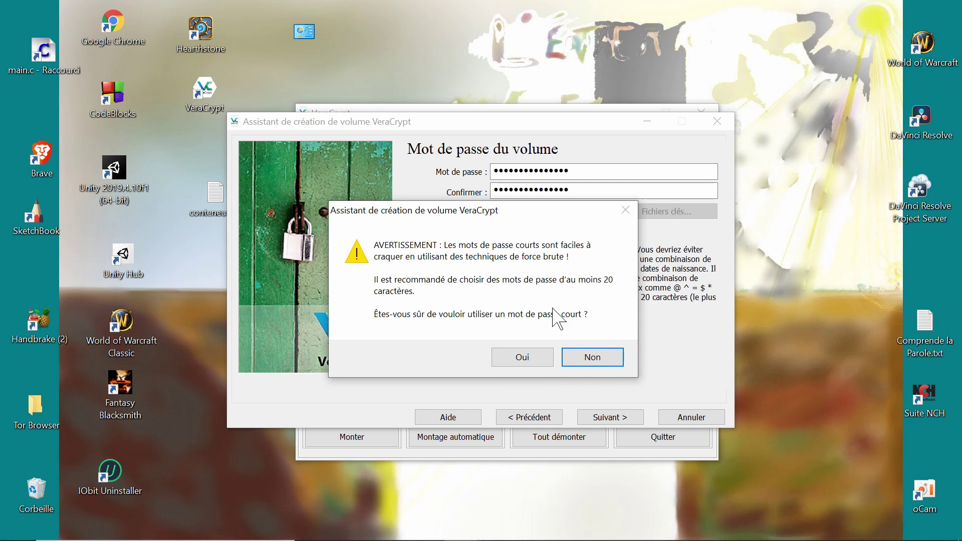
pyautogui.click(522, 371)
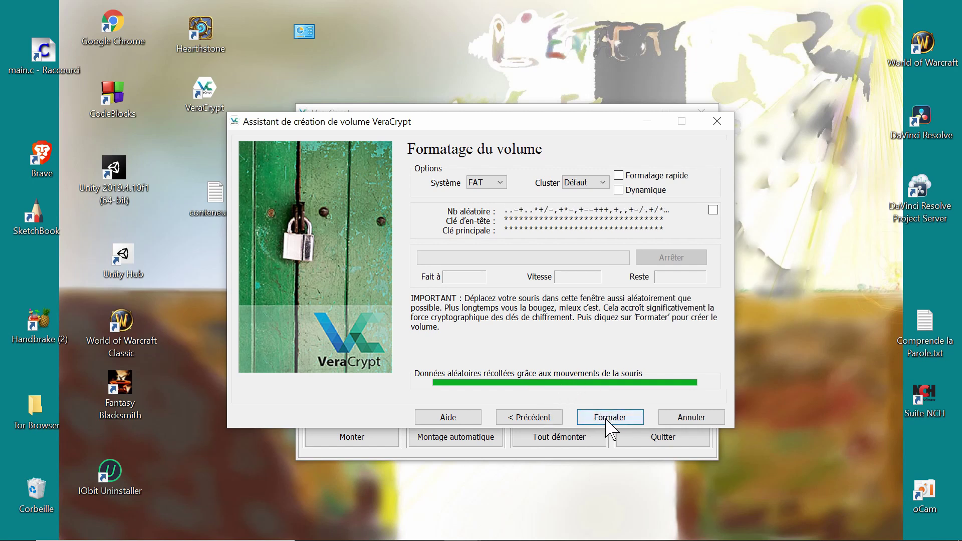
# Keep FAT in the Système list and format the 'conteneur' volume.
pyautogui.click(499, 183)
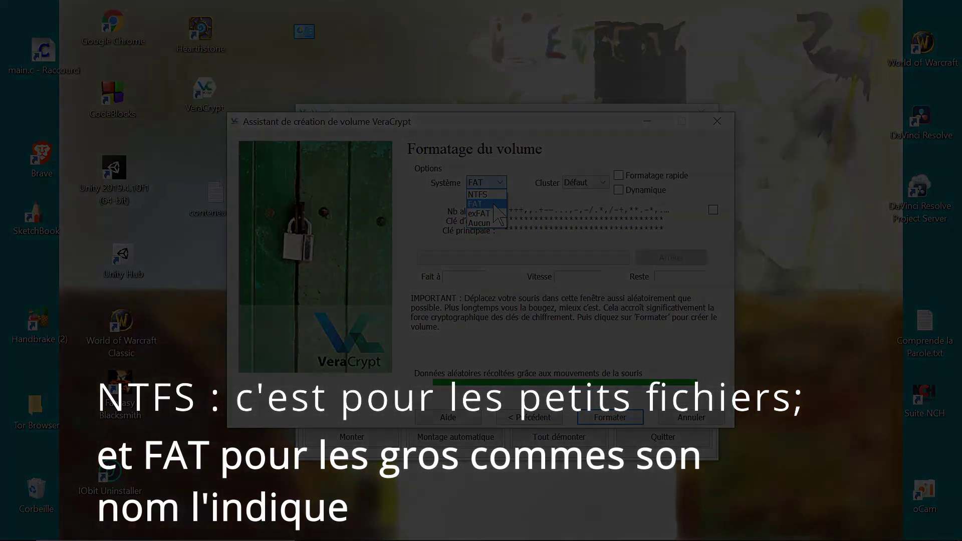
pyautogui.click(537, 198)
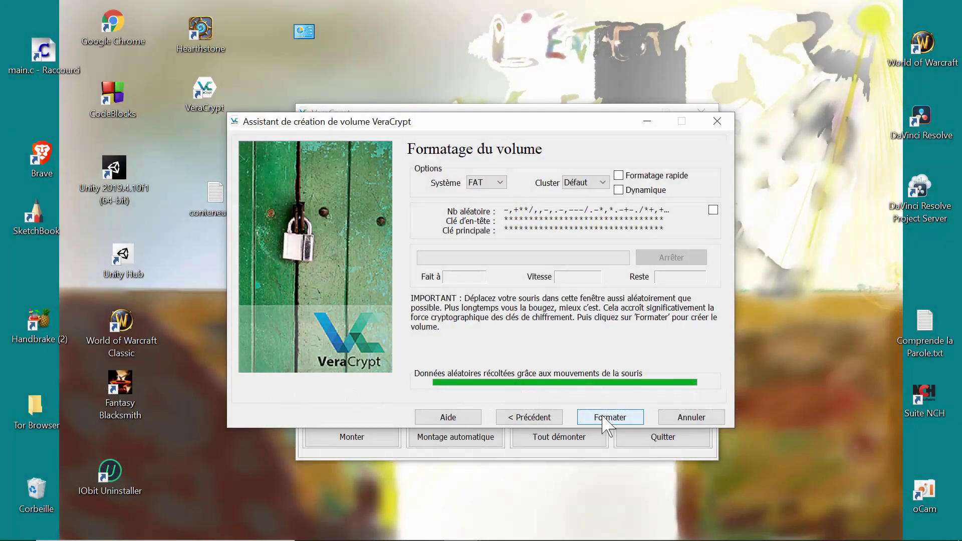
pyautogui.click(609, 424)
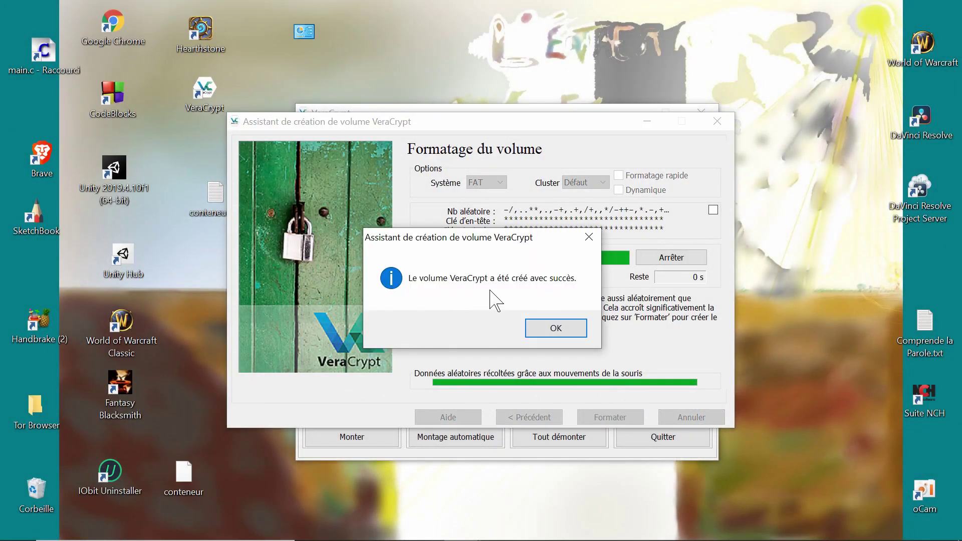
# Dismiss the volume-created message with OK and quit the wizard.
pyautogui.click(561, 330)
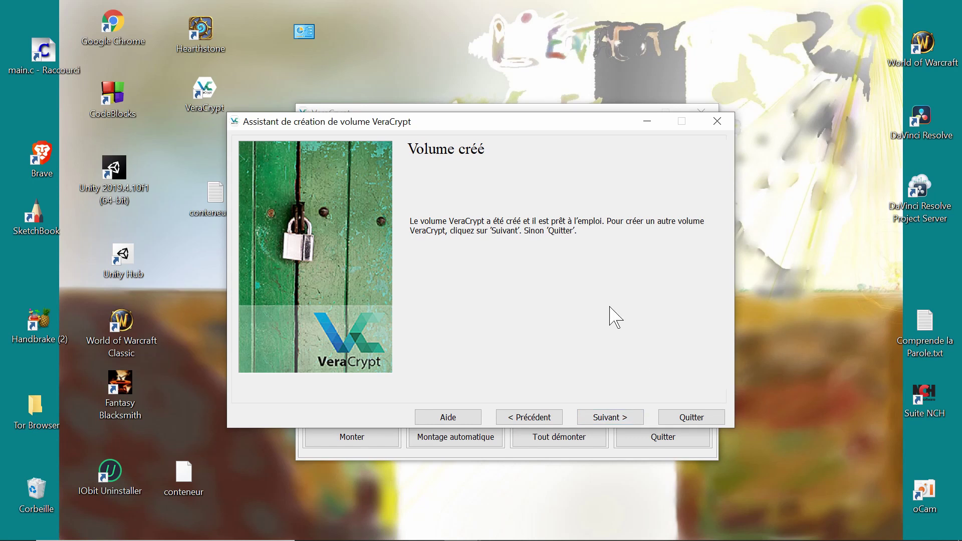
pyautogui.click(693, 420)
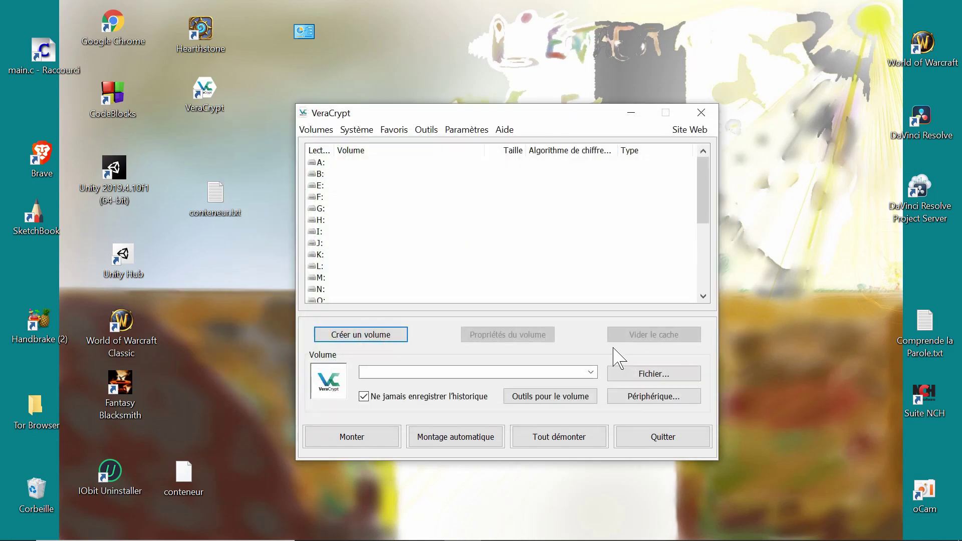
# Choose drive letter I: and select the desktop file 'conteneur' as the volume to mount.
pyautogui.click(319, 233)
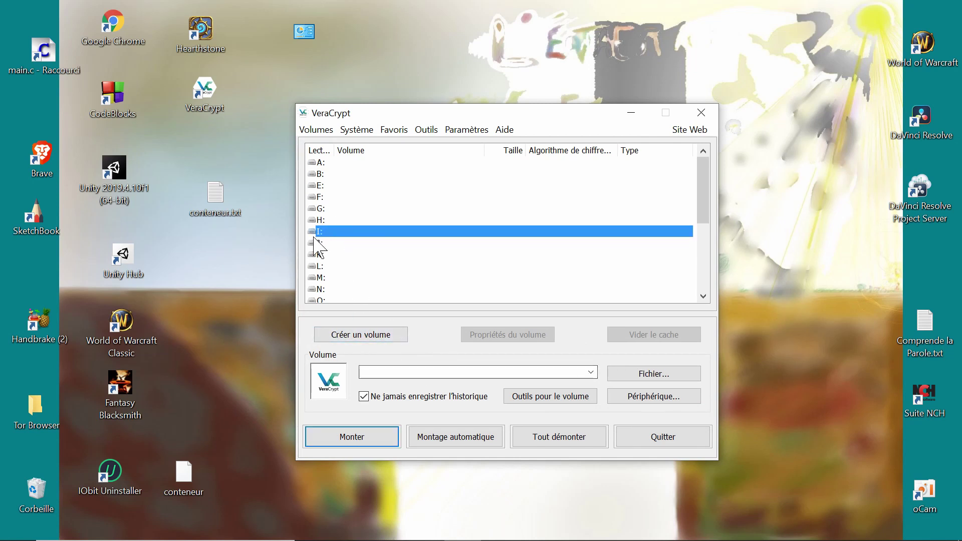
pyautogui.click(633, 374)
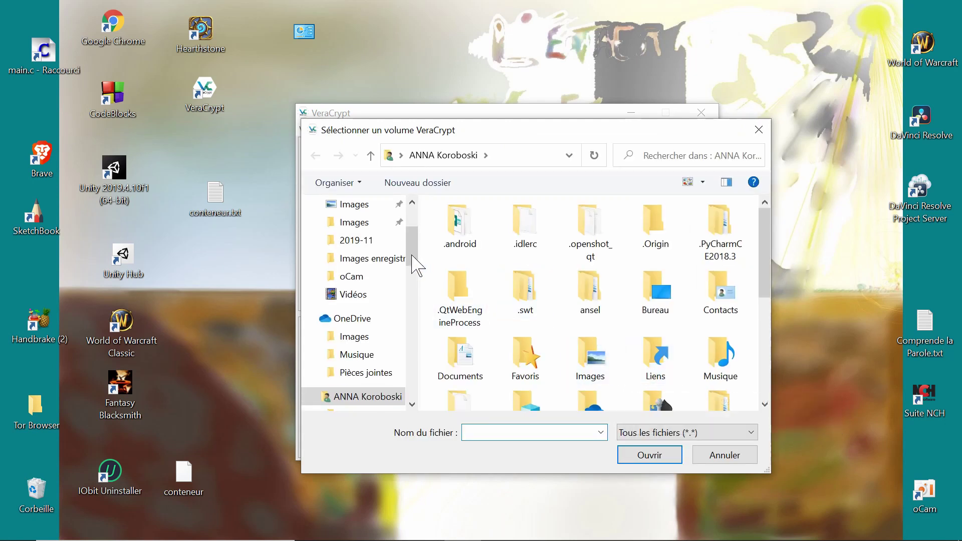
pyautogui.moveTo(417, 251); pyautogui.dragTo(417, 231)
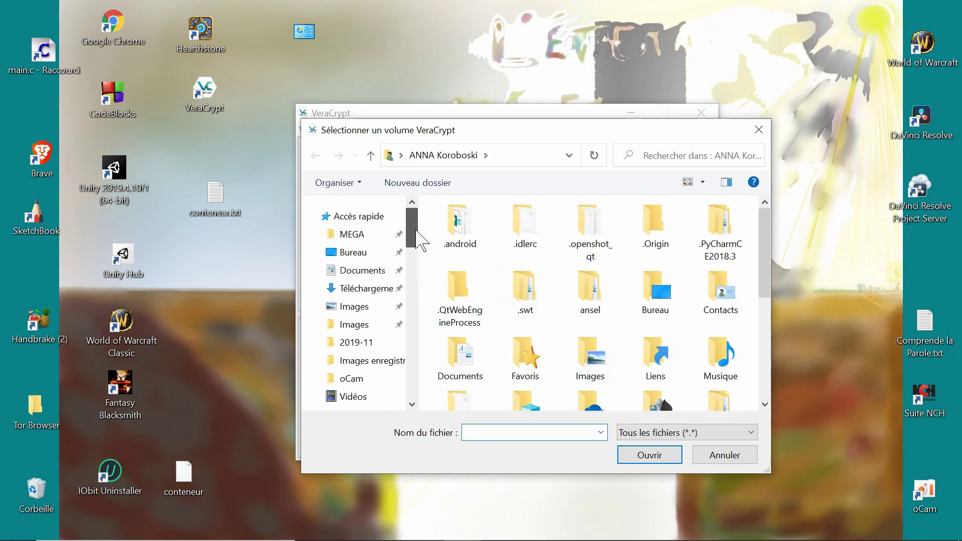
pyautogui.click(353, 253)
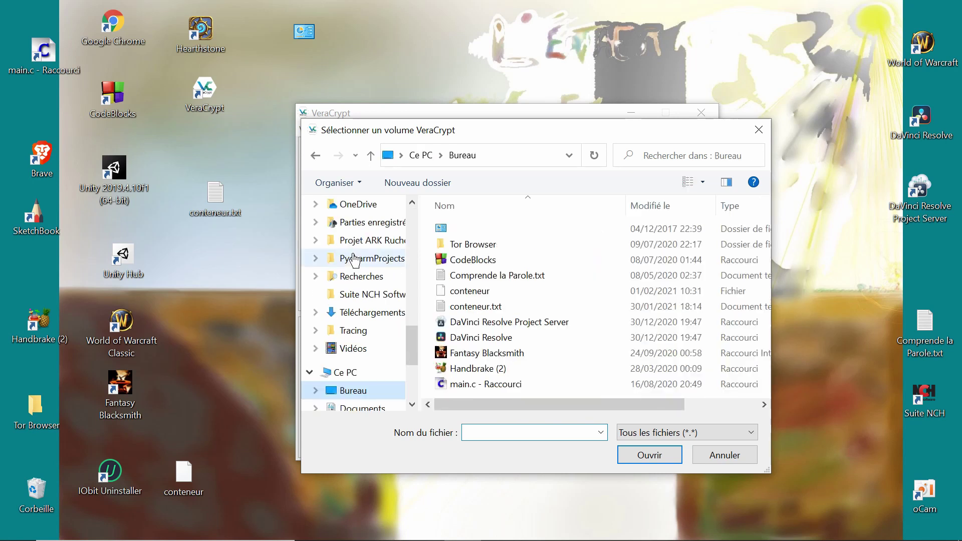
pyautogui.click(470, 291)
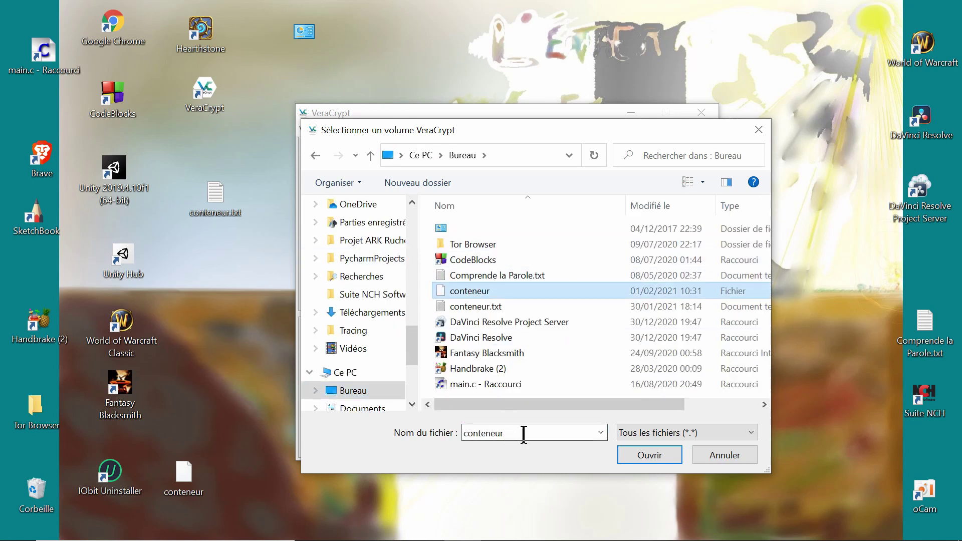
pyautogui.click(639, 460)
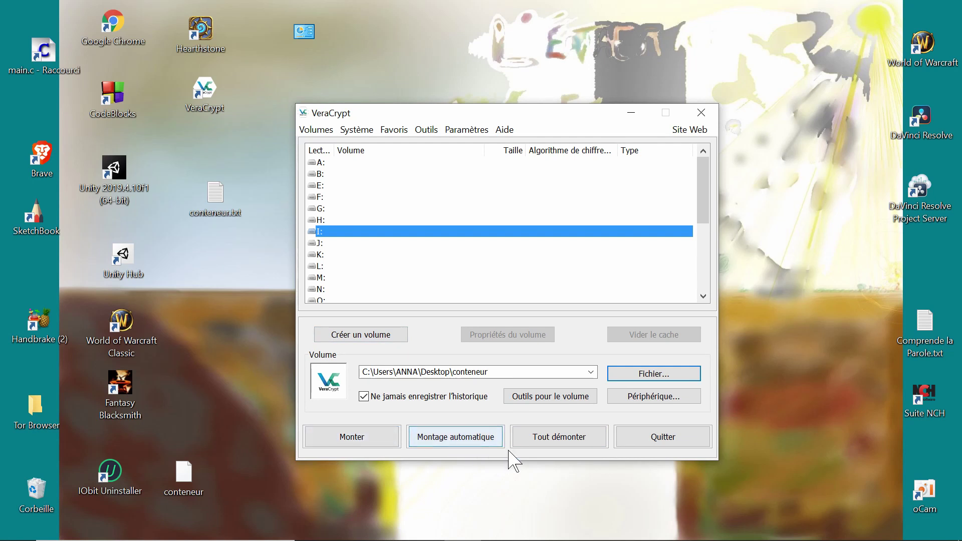
# Mount the conteneur volume on drive I: by entering the volume password.
pyautogui.click(380, 440)
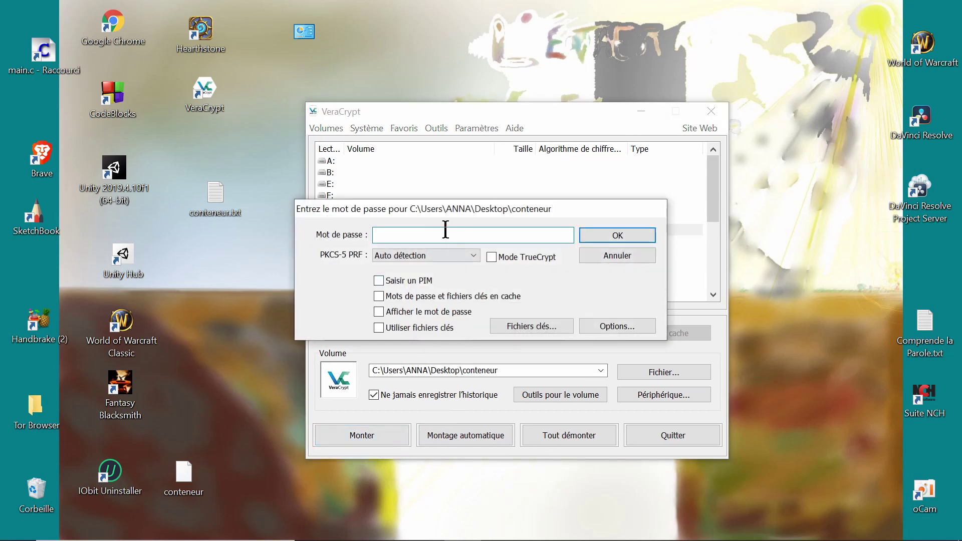
pyautogui.moveTo(448, 211); pyautogui.dragTo(455, 209)
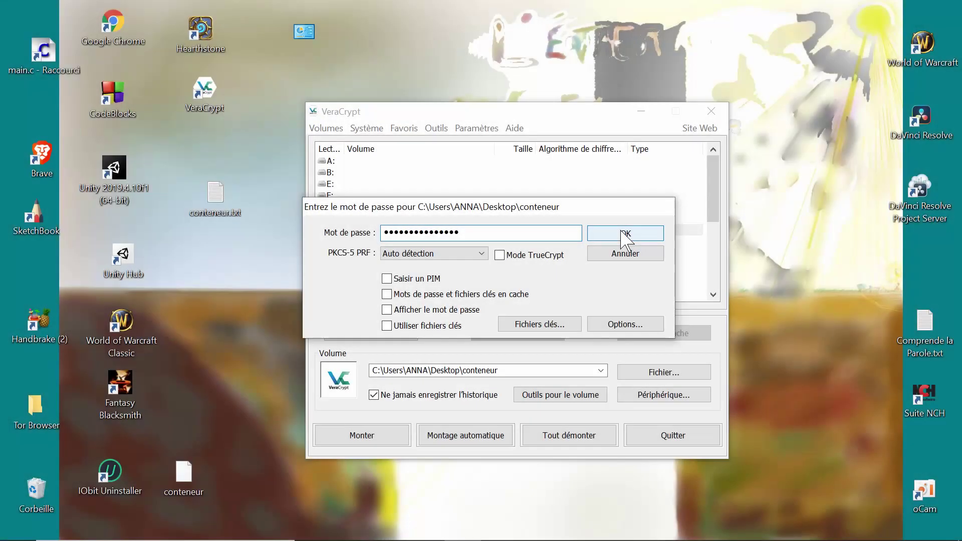
pyautogui.click(625, 235)
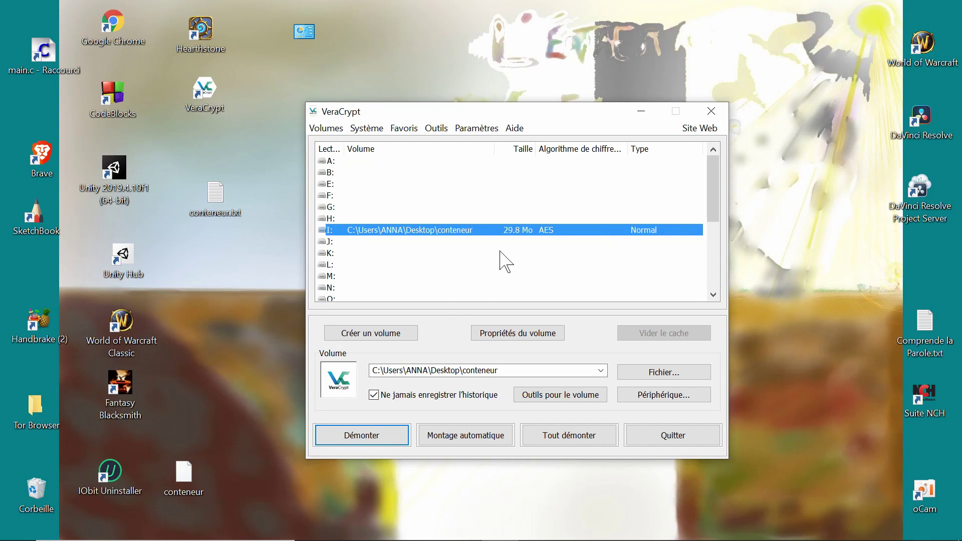
# Minimize VeraCrypt and open the mounted drive I: in File Explorer.
pyautogui.click(641, 112)
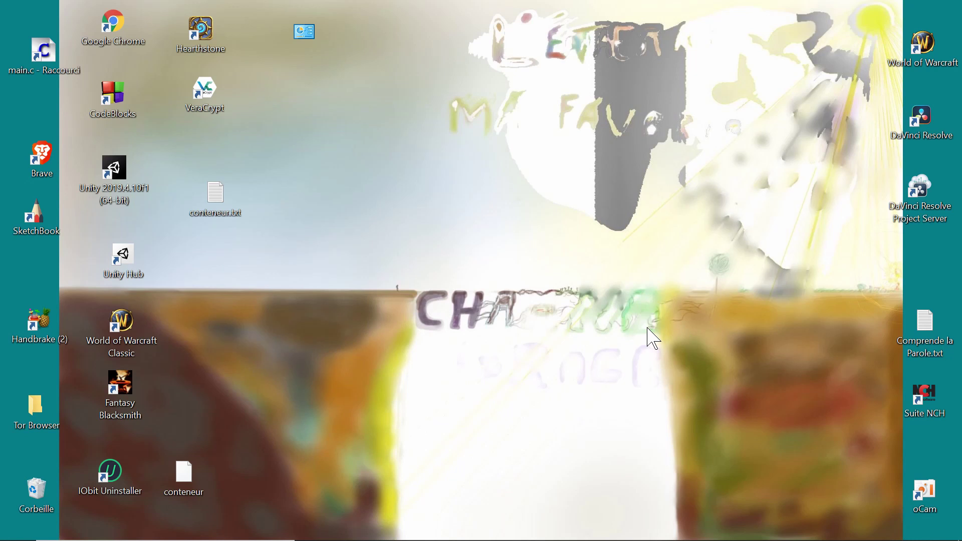
pyautogui.press('super+e')
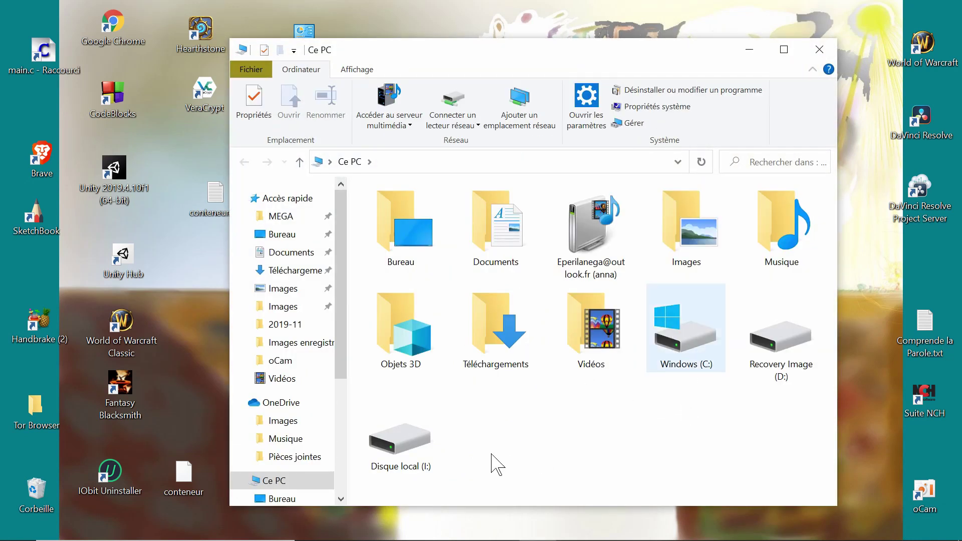
pyautogui.click(410, 452)
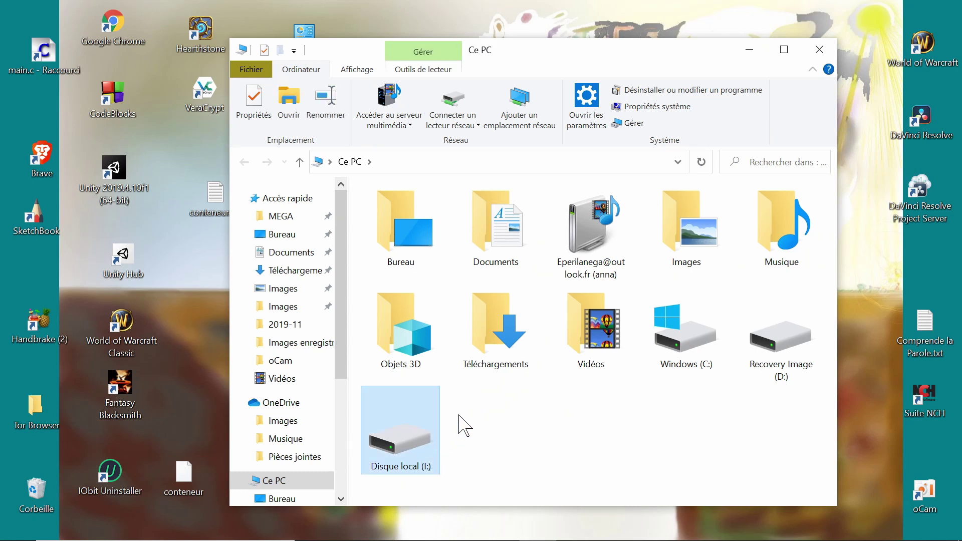
pyautogui.doubleClick(418, 427)
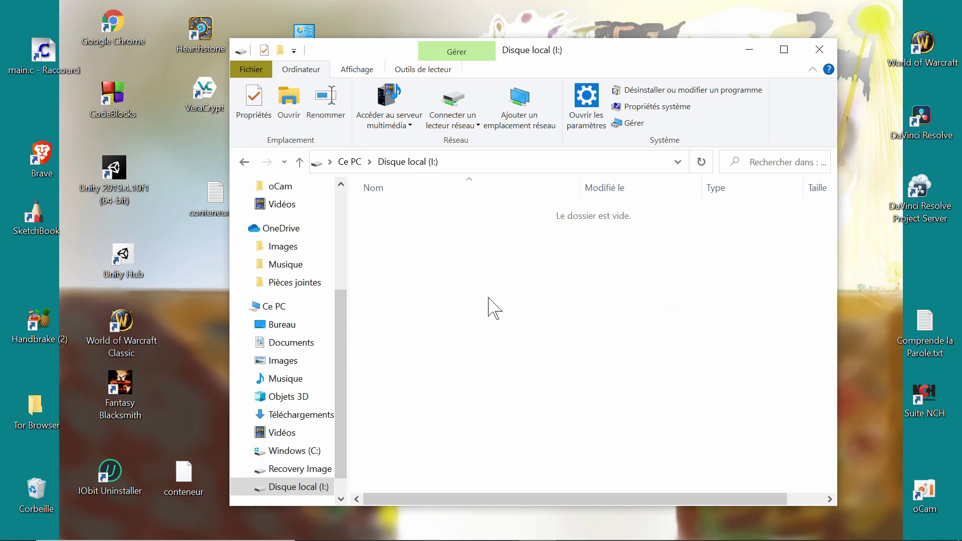
# Create a new text document named Message_secret.txt on drive I: and open it.
pyautogui.rightClick(476, 268)
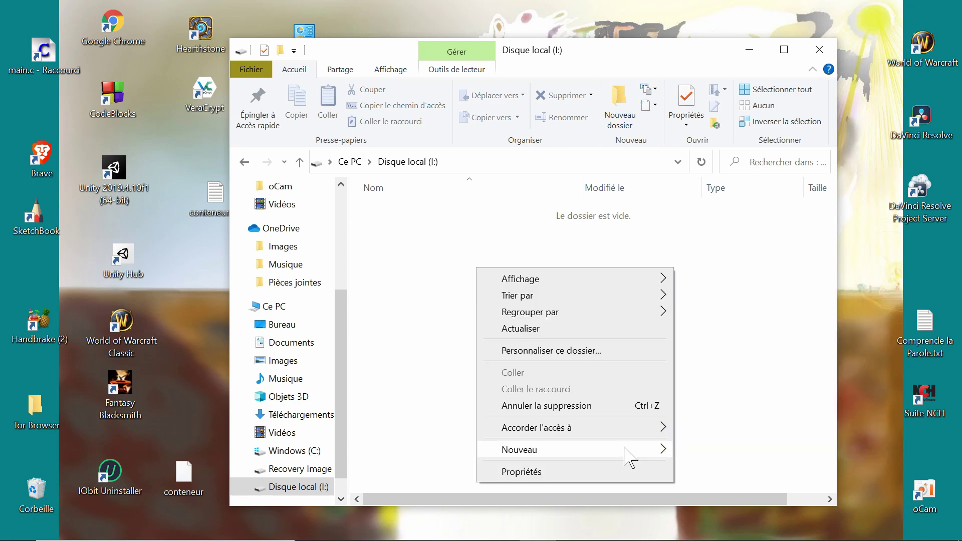
pyautogui.moveTo(639, 452)
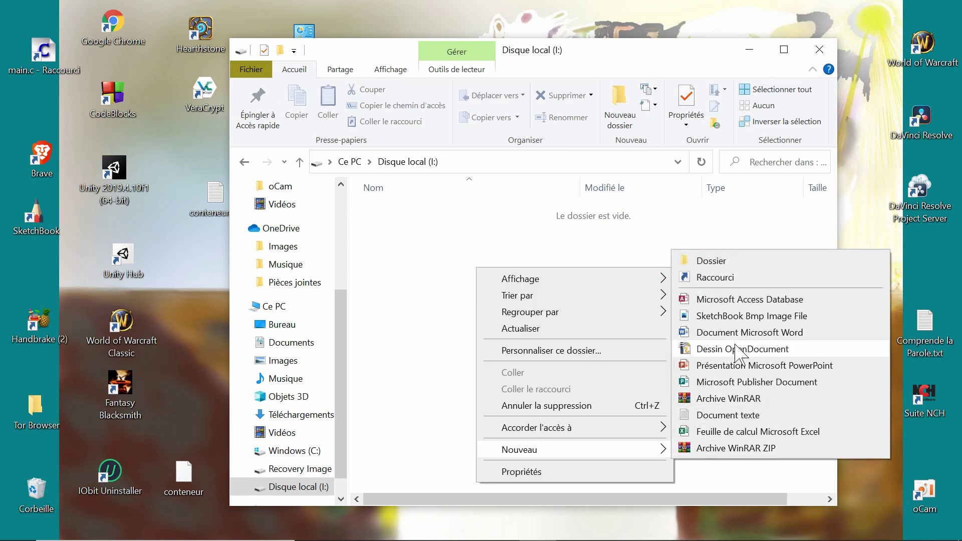
pyautogui.click(717, 430)
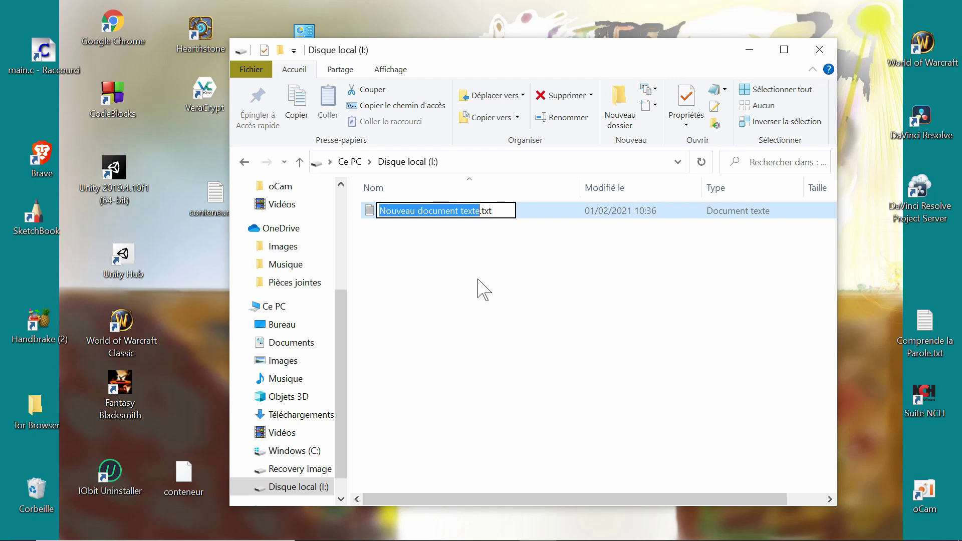
pyautogui.write('messa')
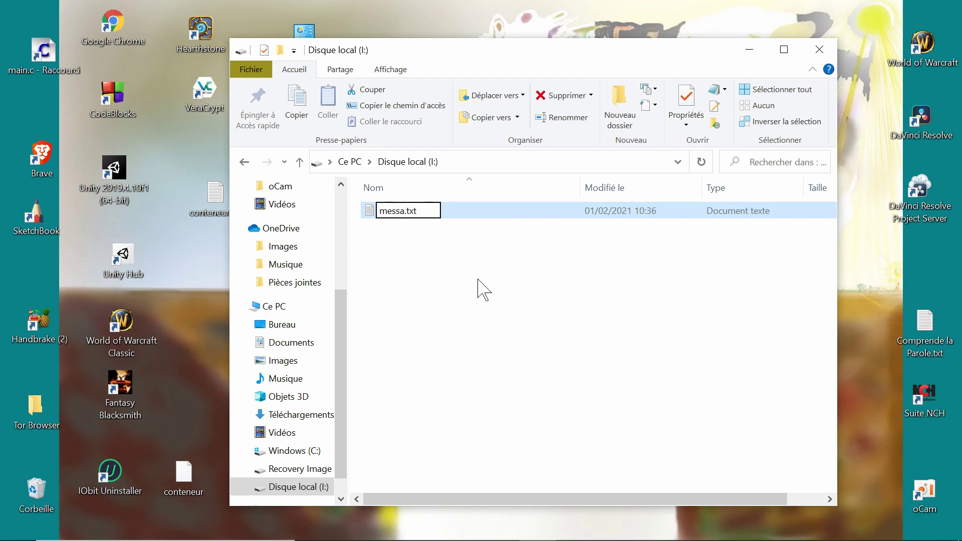
pyautogui.write('ge')
pyautogui.click(379, 211)
pyautogui.press('Delete')
pyautogui.write('M')
pyautogui.press('Right')
pyautogui.press('Right')
pyautogui.press('Right')
pyautogui.press('Right')
pyautogui.press('Right')
pyautogui.press('Right')
pyautogui.write('_se')
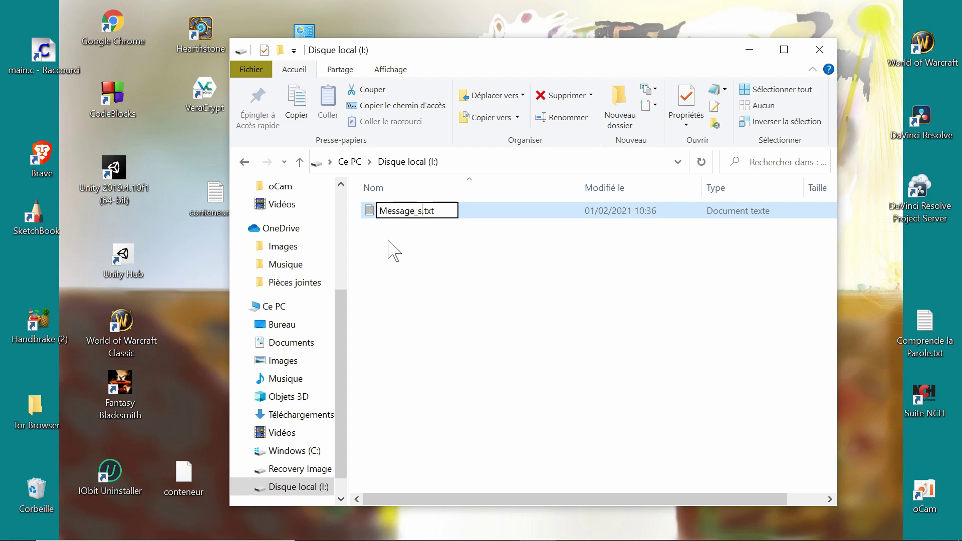
pyautogui.write('cret')
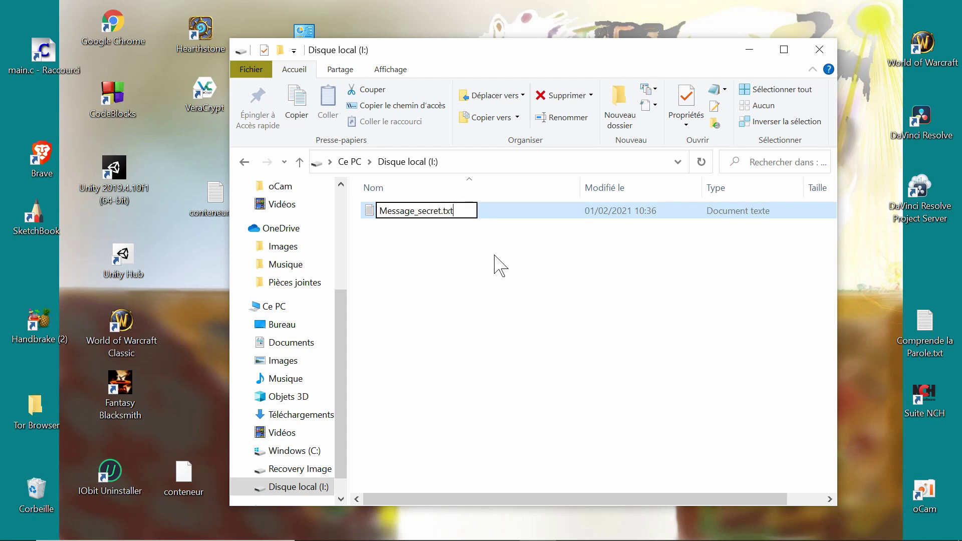
pyautogui.press('Return')
pyautogui.press('Return')
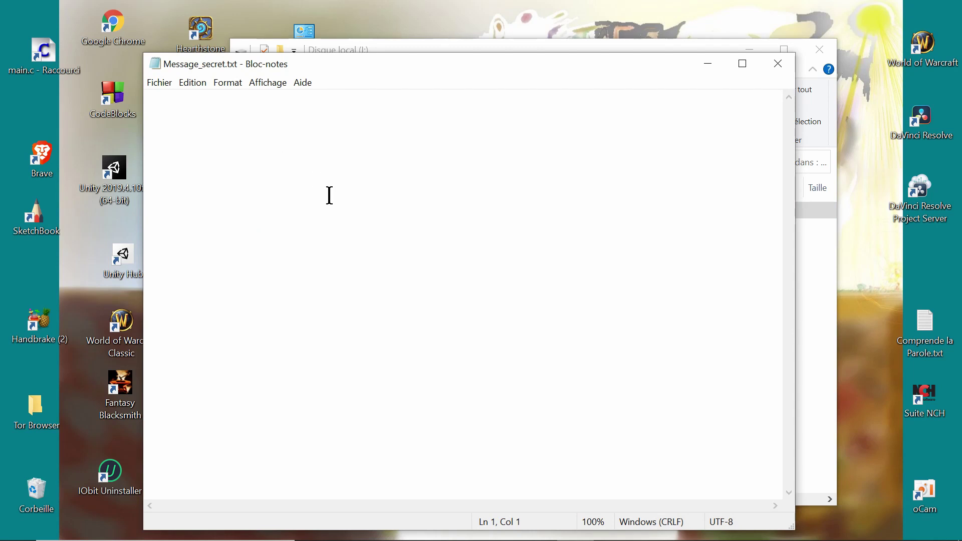
# Write the message lines ending with 'Clé = Esaïe 66' and save the file.
pyautogui.write('Le')
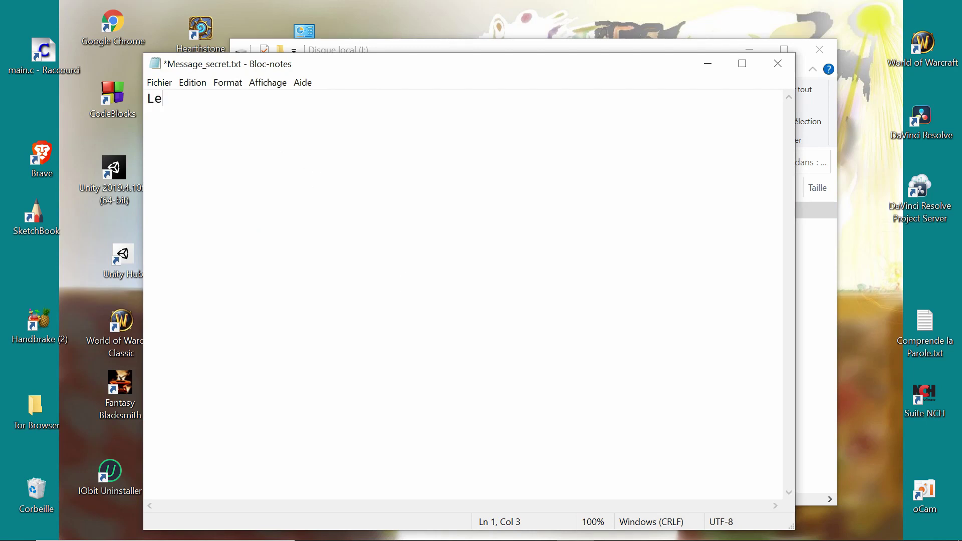
pyautogui.write(' ciel est montre la te')
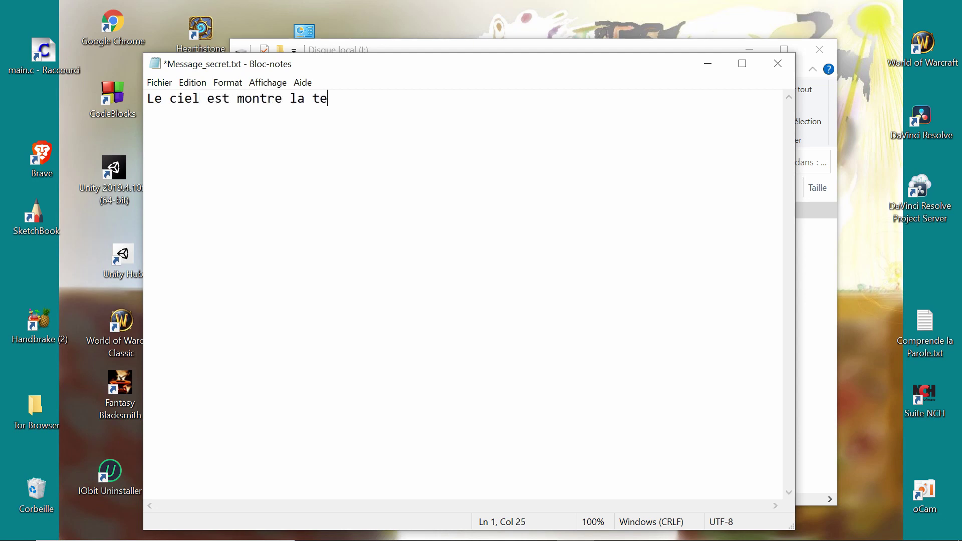
pyautogui.write('rre mon marche')
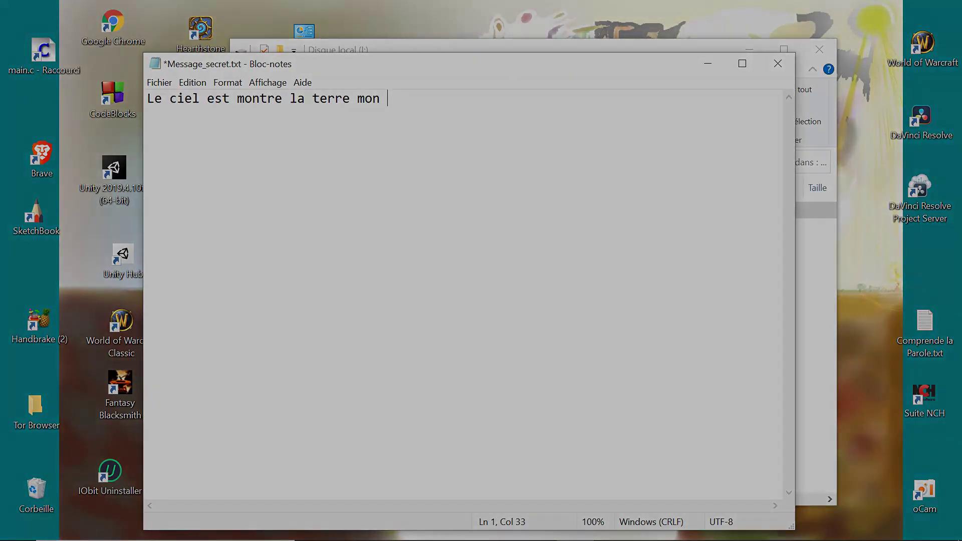
pyautogui.write(' pieds')
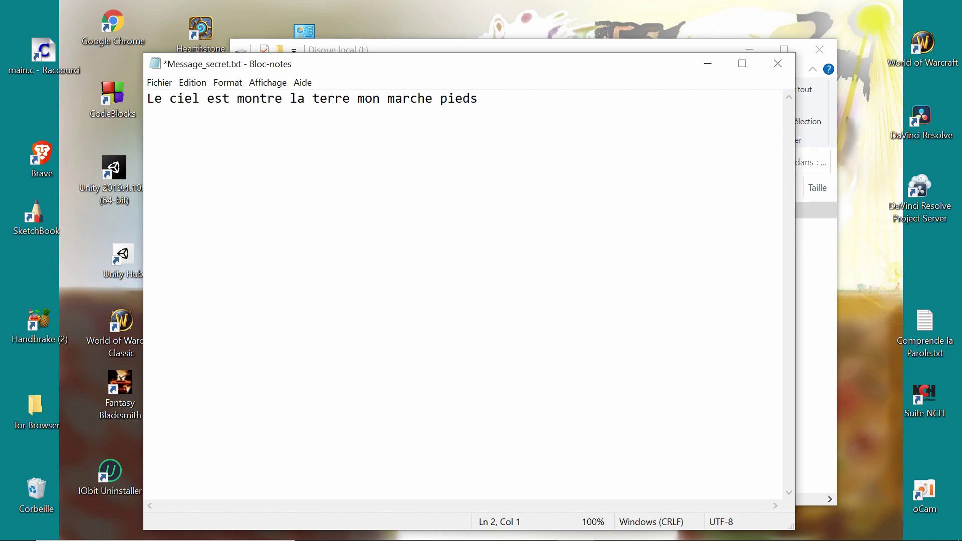
pyautogui.write('Christ est la Solution à ton probl')
pyautogui.write('ème ;')
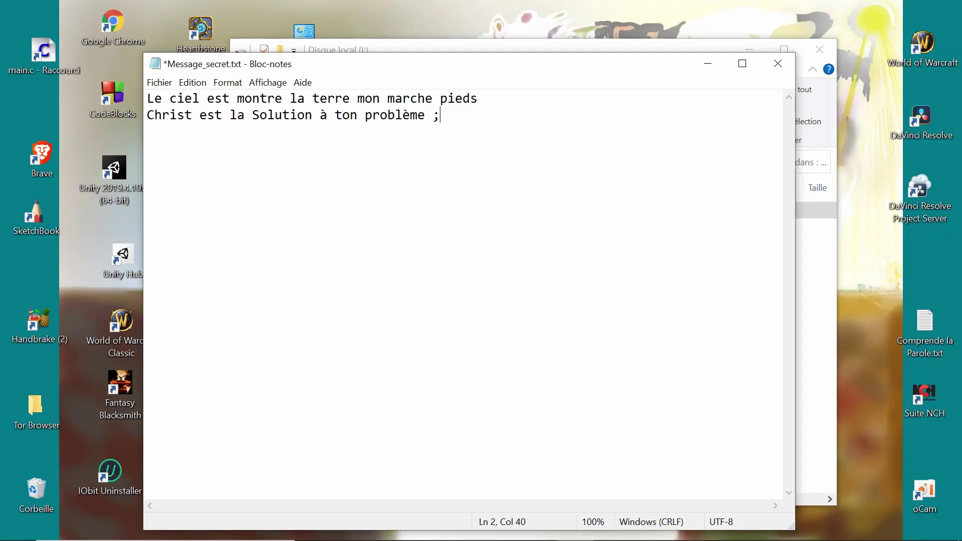
pyautogui.write(')')
pyautogui.press('Return')
pyautogui.write('Clé = Esa')
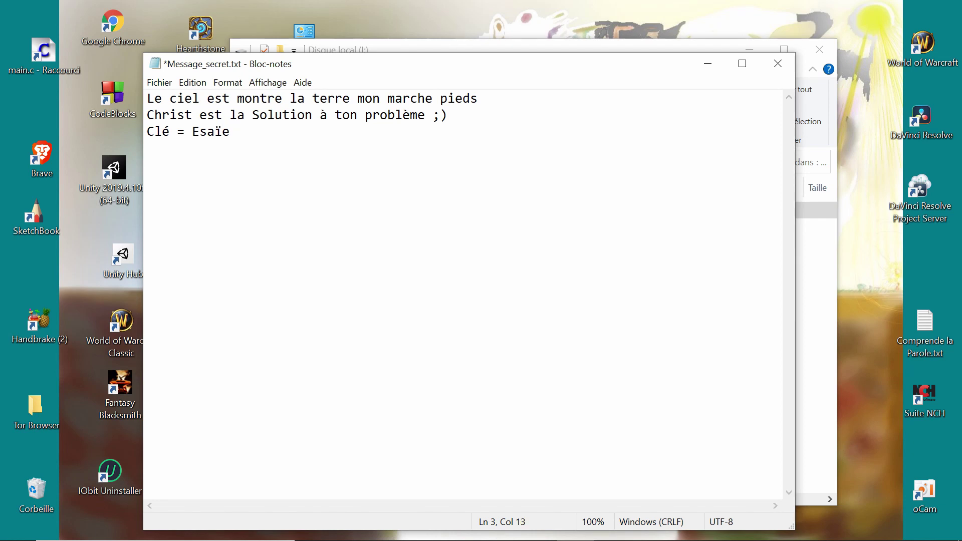
pyautogui.write('ïe 66:1')
pyautogui.click(159, 83)
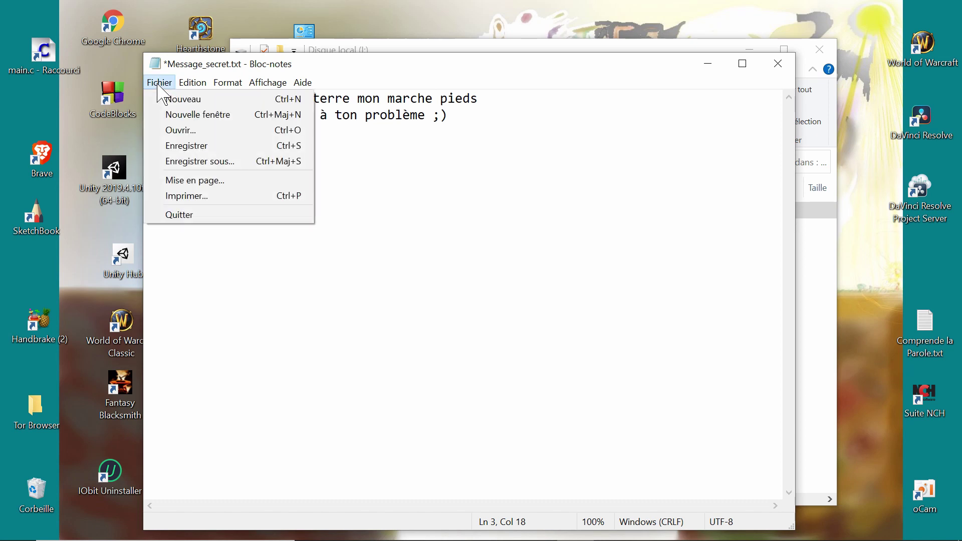
pyautogui.click(201, 147)
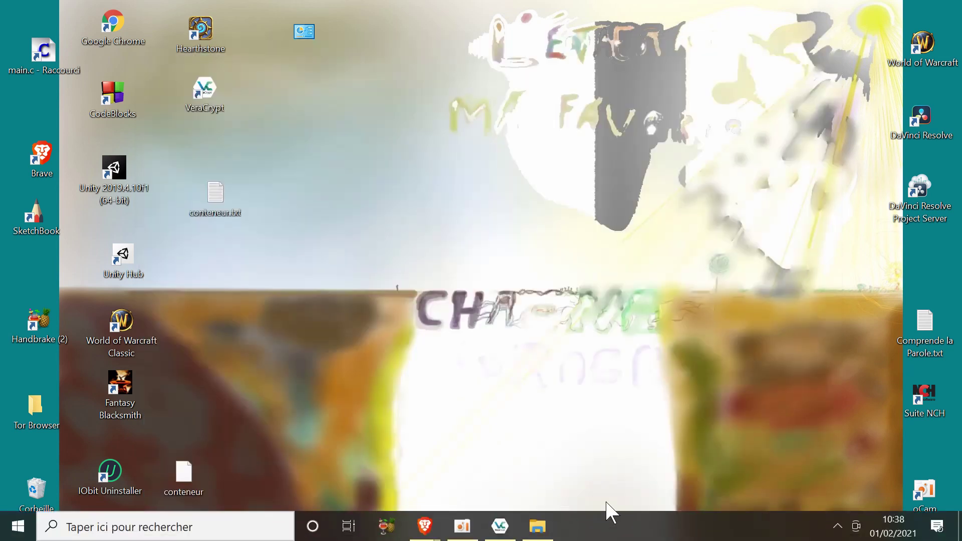
# Restore VeraCrypt and dismount the volume on drive I:.
pyautogui.click(499, 525)
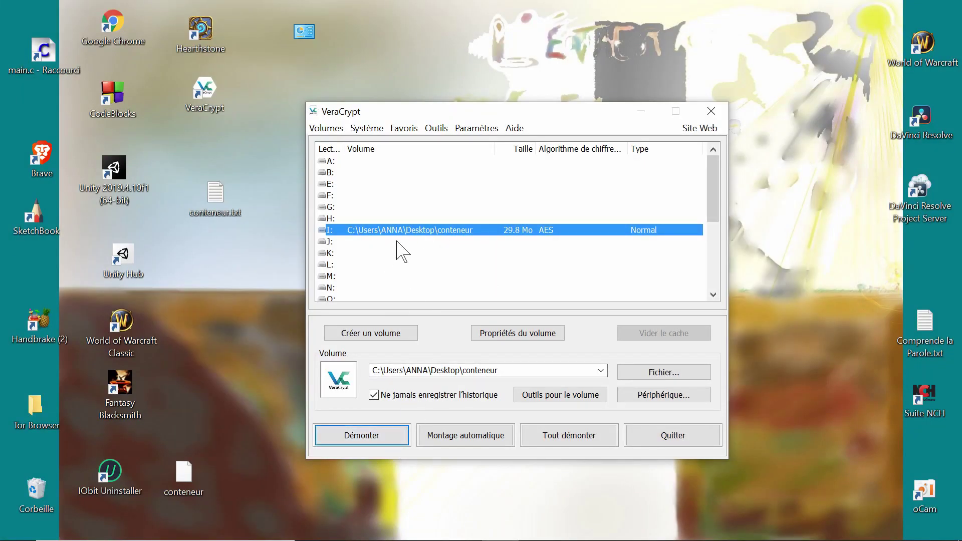
pyautogui.click(363, 441)
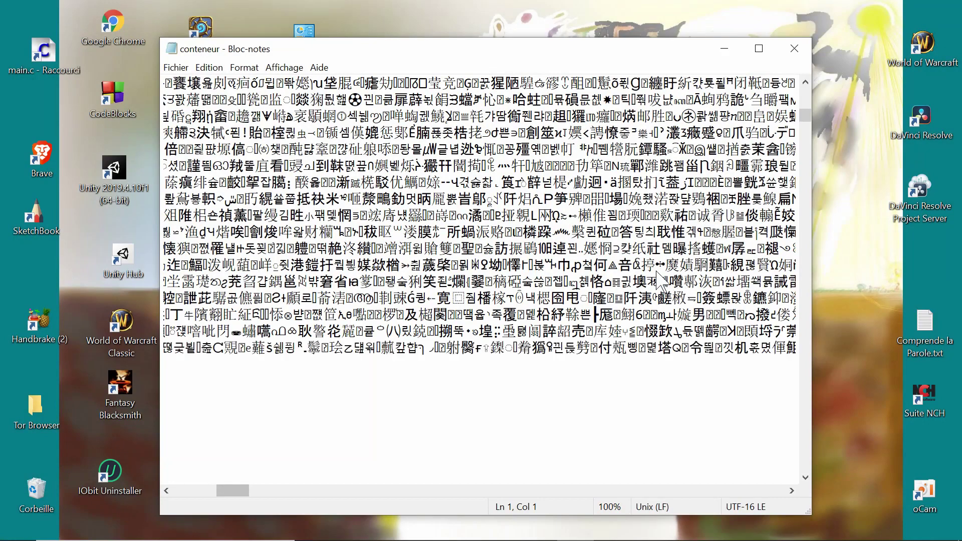
# Minimize the Notepad window showing the garbled conteneur contents.
pyautogui.click(575, 532)
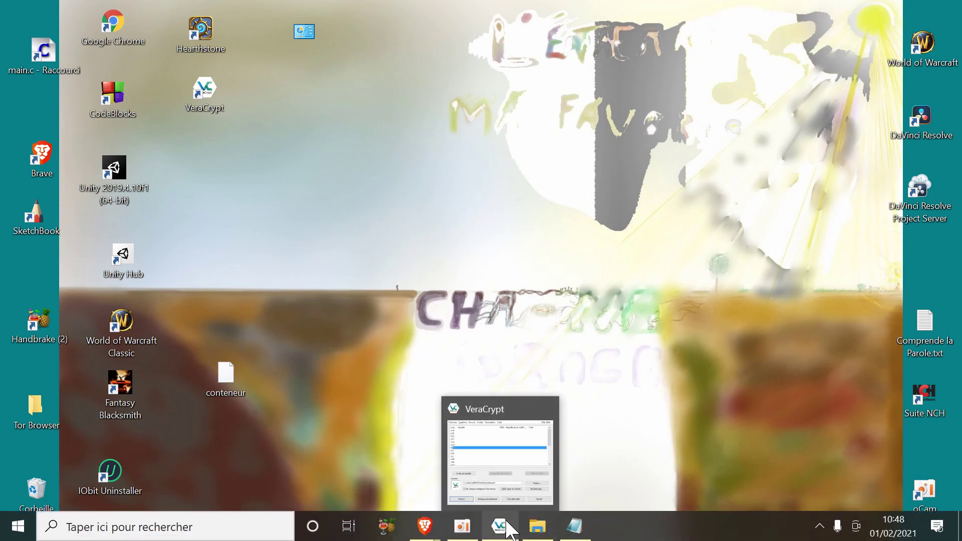
# Restore VeraCrypt, choose Monter again, and reselect drive I: in the drive list.
pyautogui.click(509, 529)
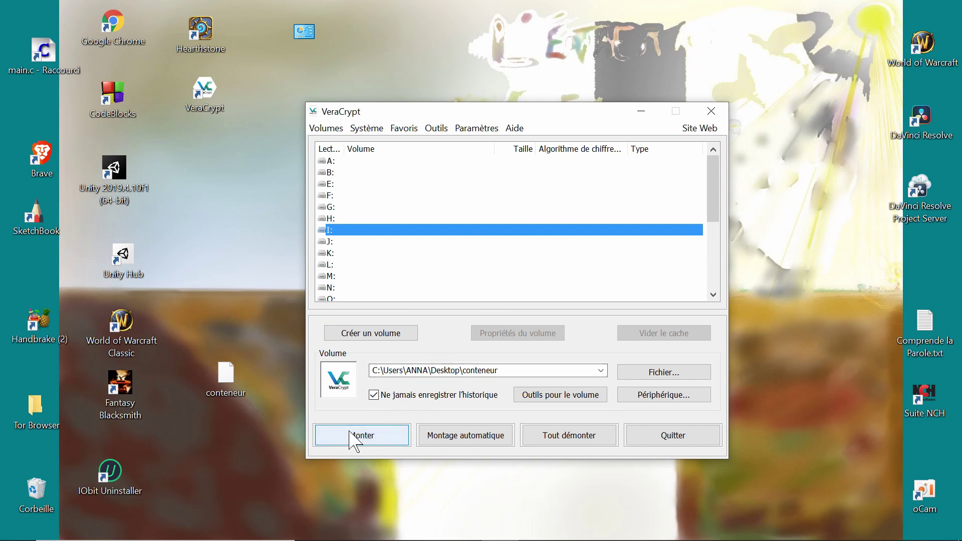
pyautogui.click(381, 434)
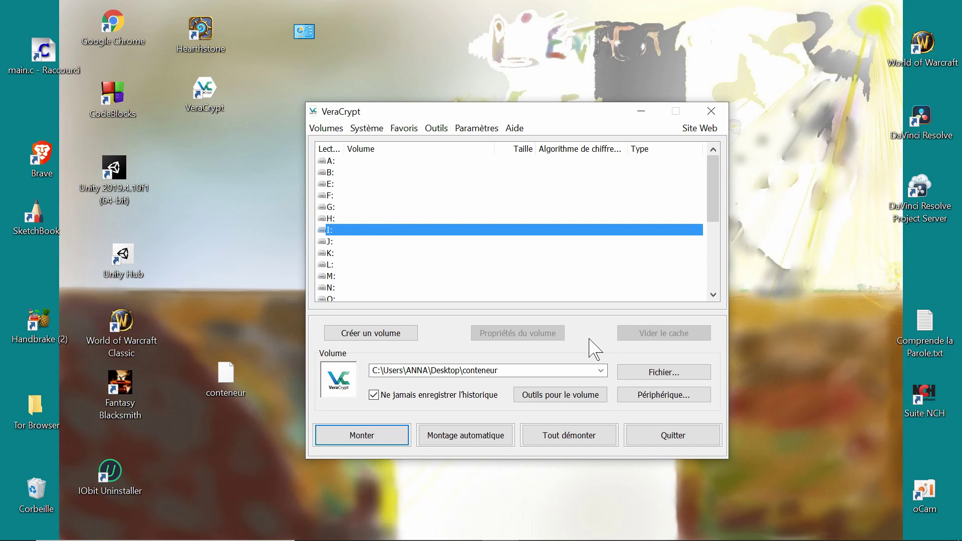
pyautogui.press('Up')
pyautogui.press('Up')
pyautogui.press('Down')
pyautogui.press('Down')
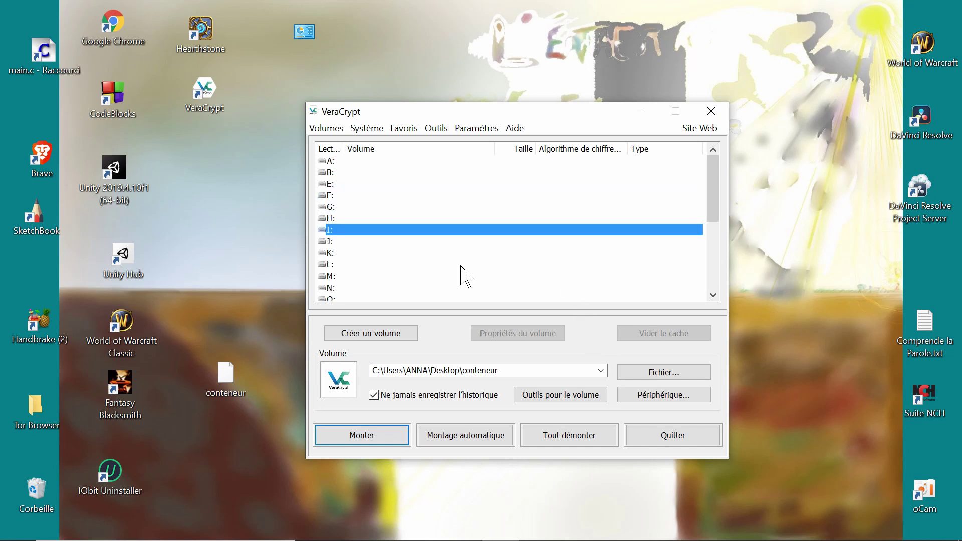